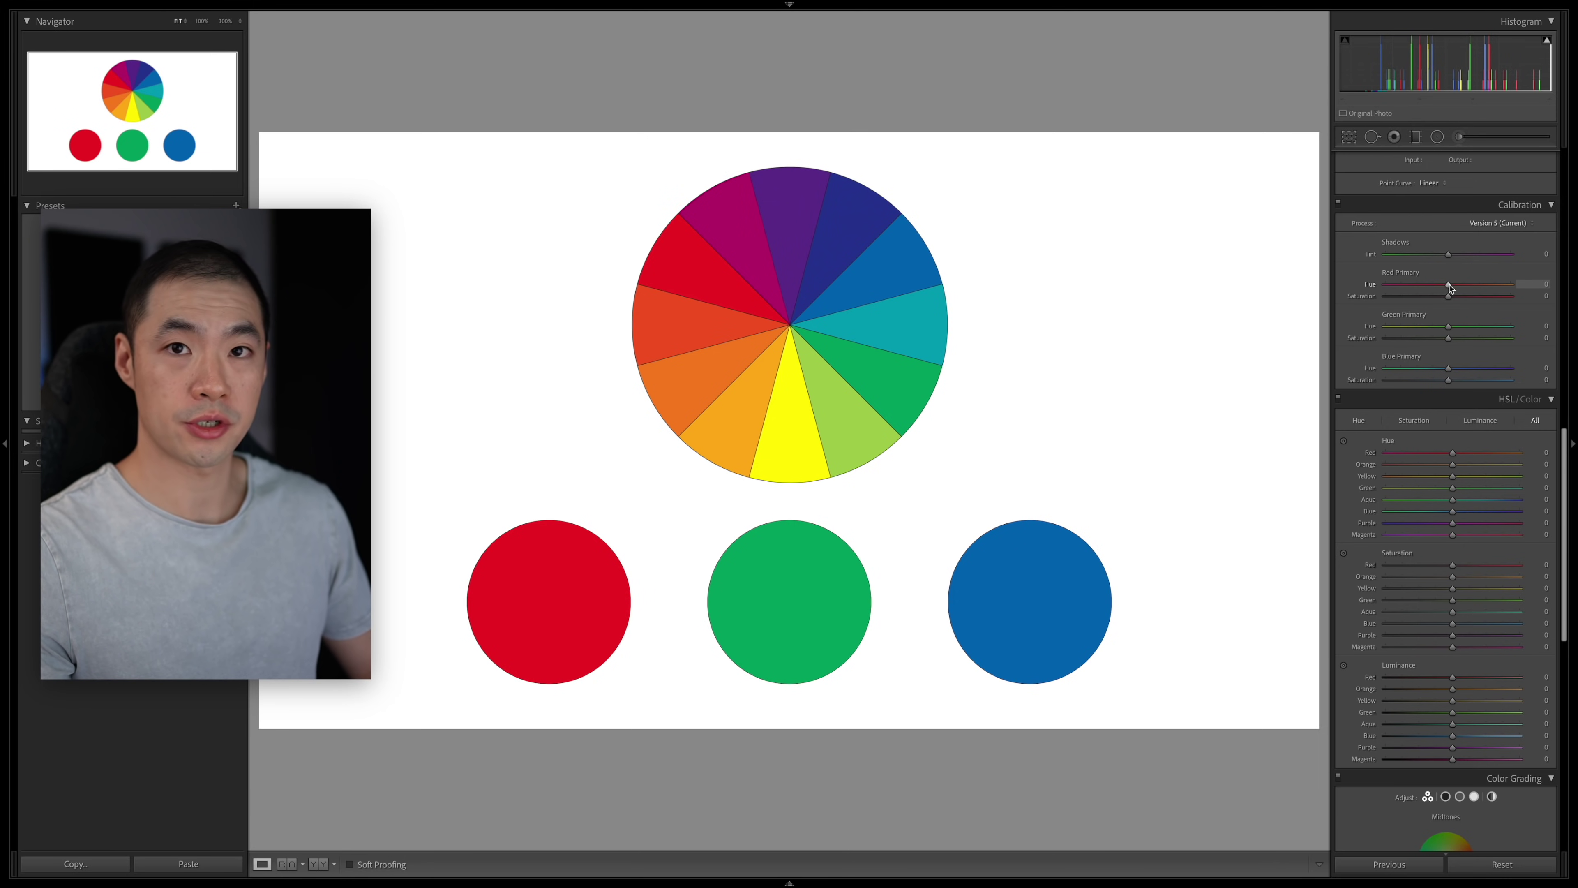
Step: Try the Red Primary hue at +100 and -100 on the colour wheel image, and reset it to 0
left_click_drag(1450, 286, 1561, 289)
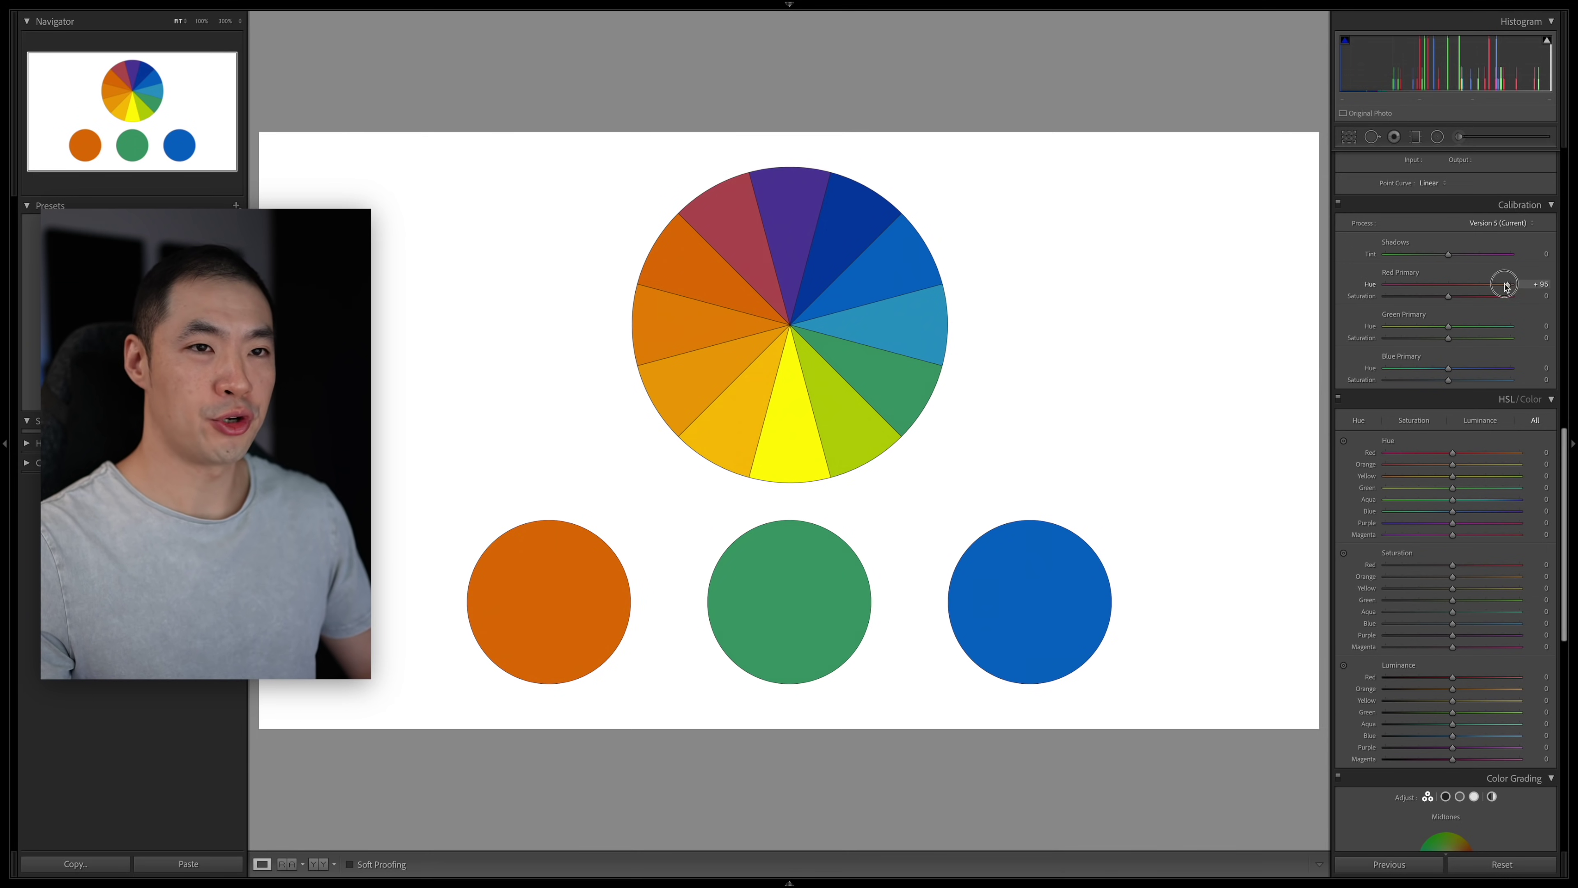
mouse_move(1511, 286)
left_mouse_down()
mouse_move(1435, 286)
mouse_move(1511, 286)
left_mouse_up()
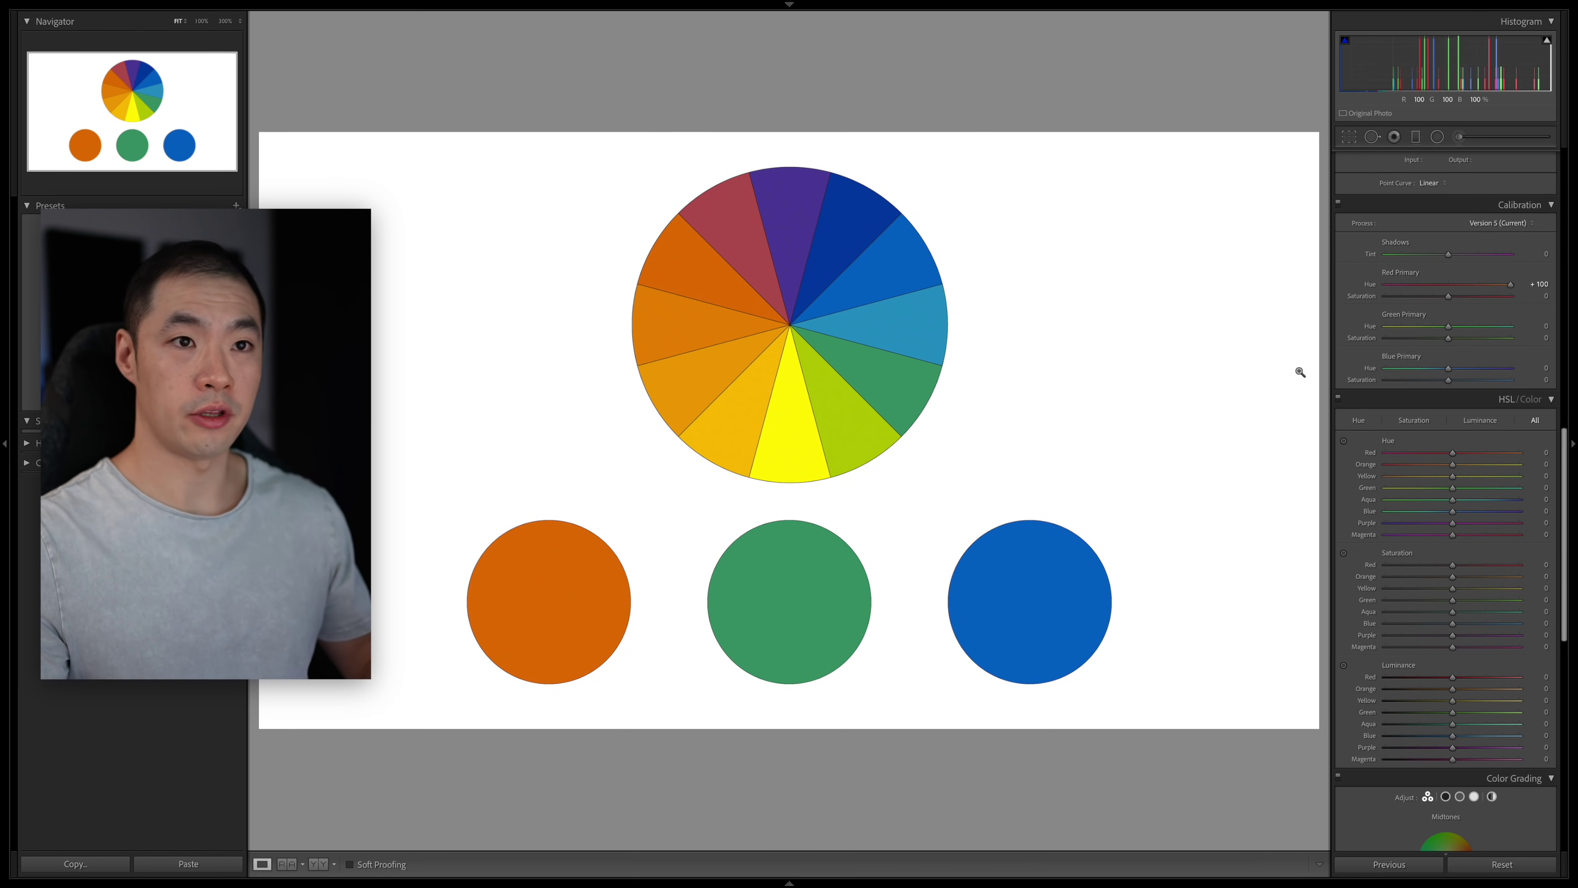
left_click_drag(1511, 288, 1384, 287)
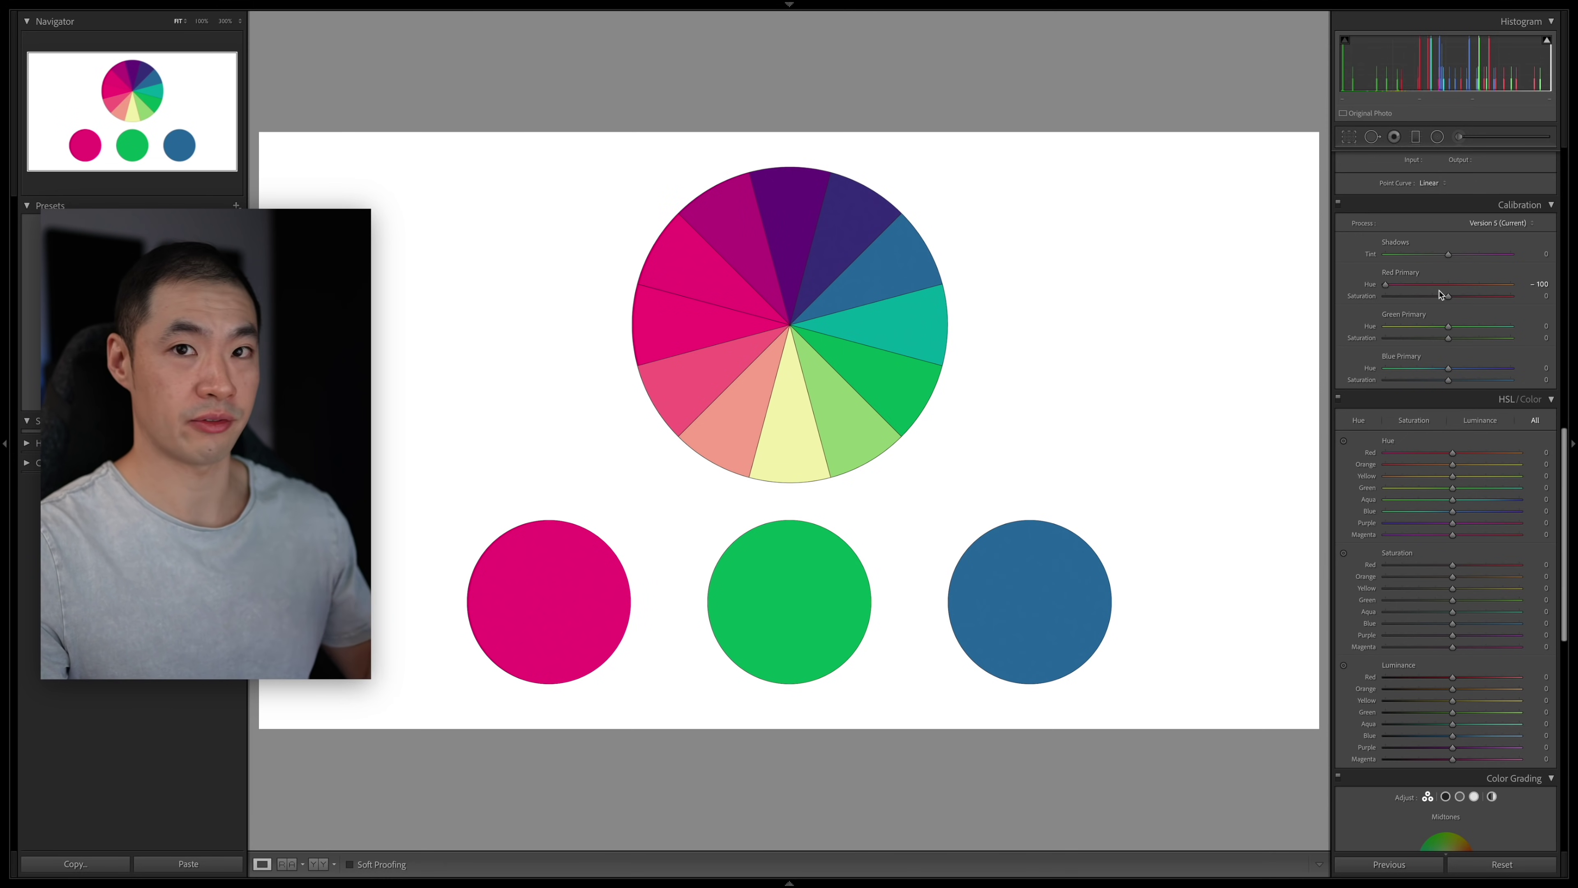
left_click(1451, 285)
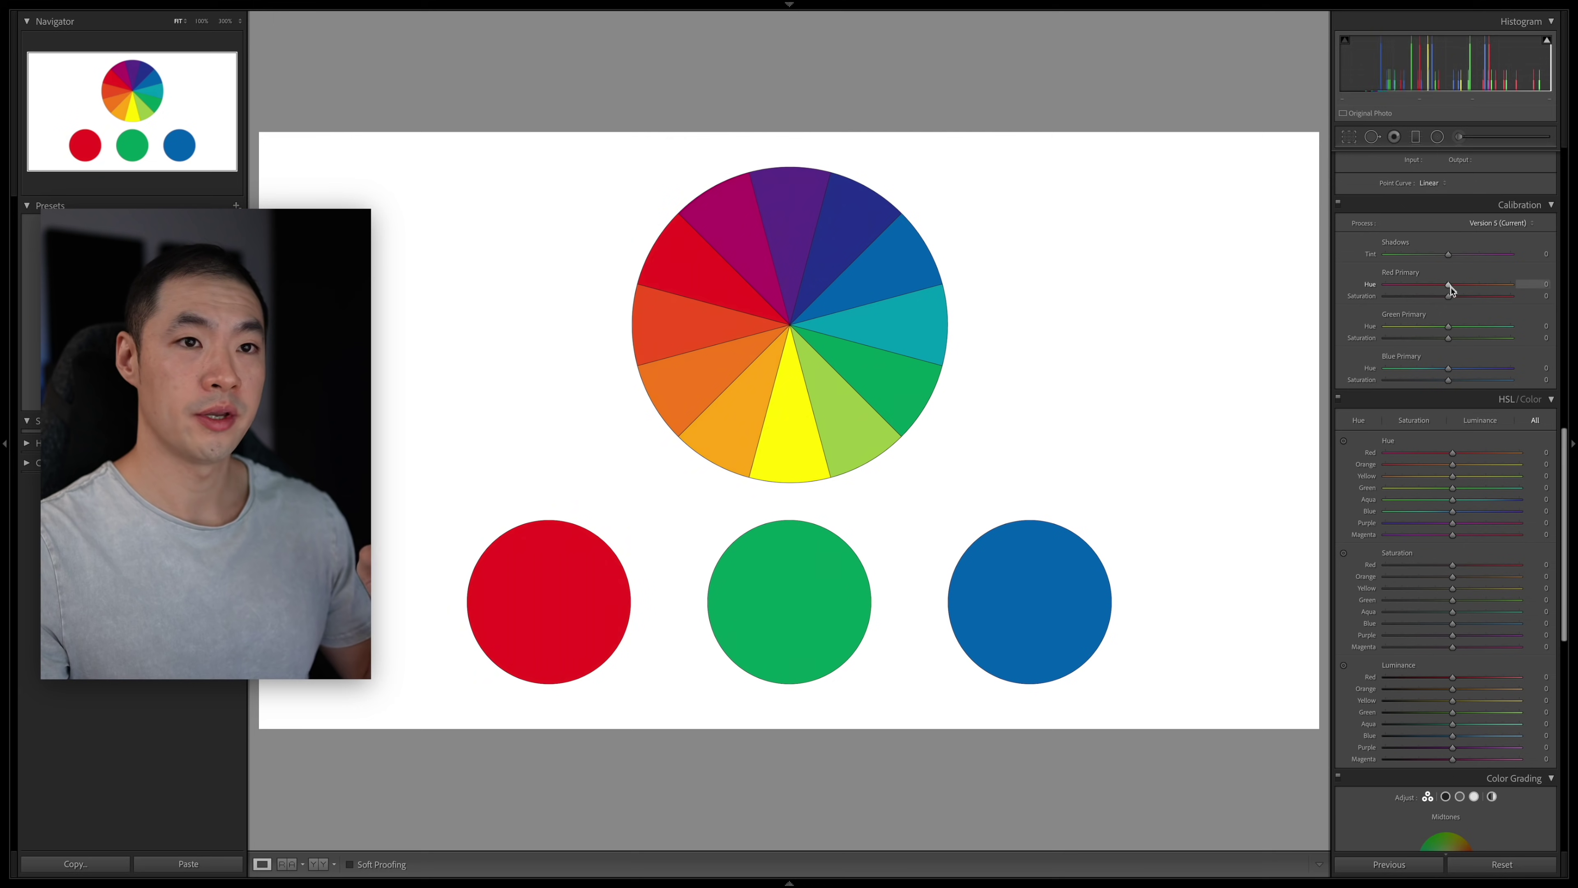
double_click(1450, 284)
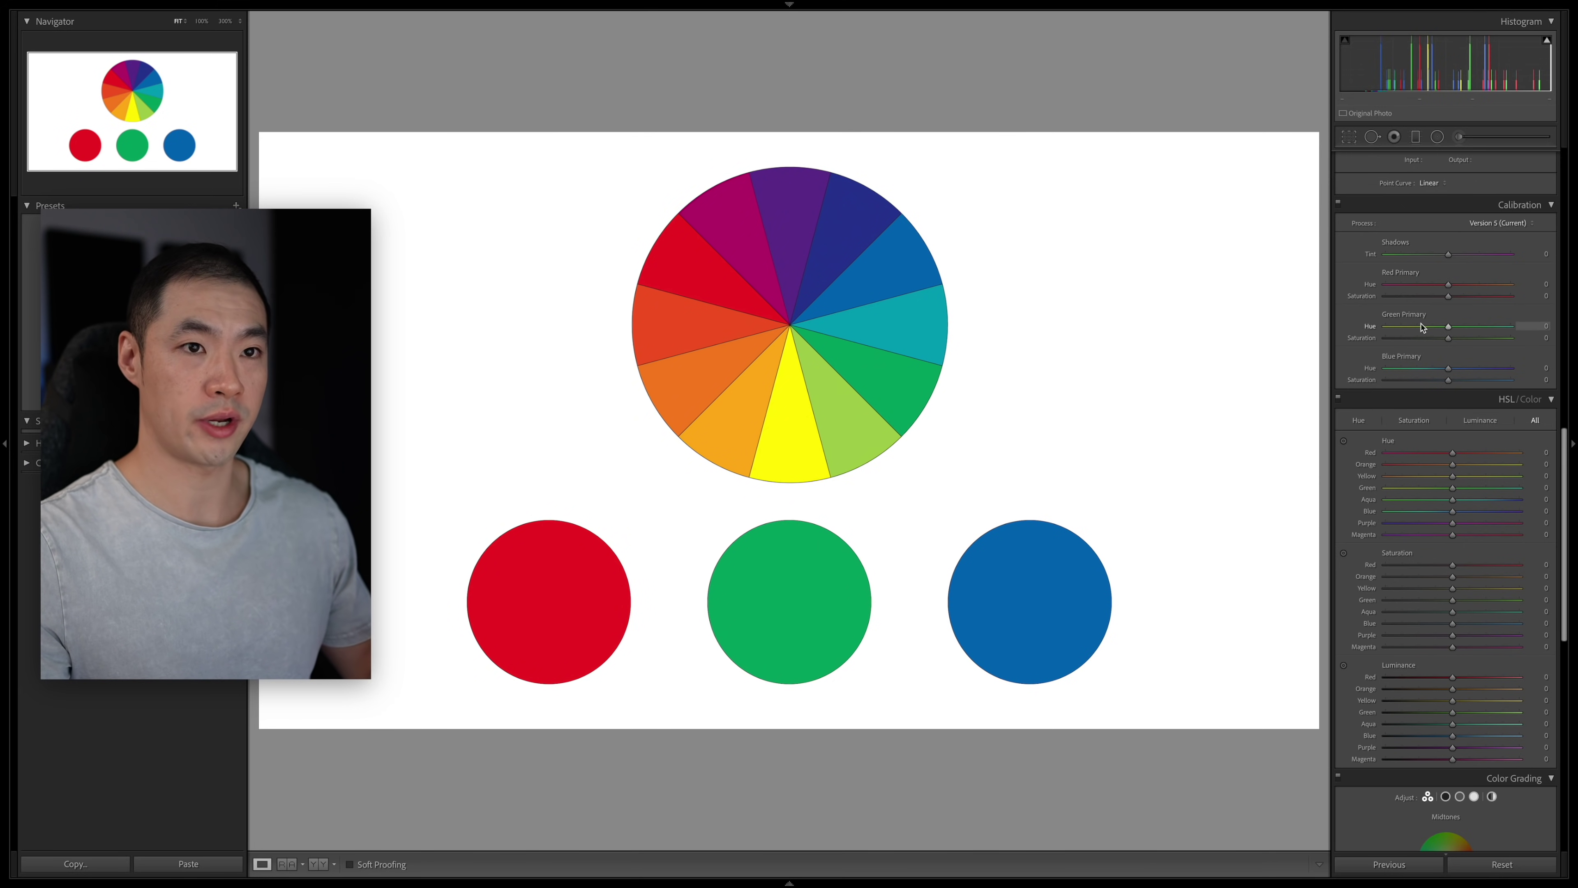
Step: Try the Green Primary hue at +100 and -100 on the colour wheel image, and reset it to 0
left_click_drag(1448, 330, 1524, 330)
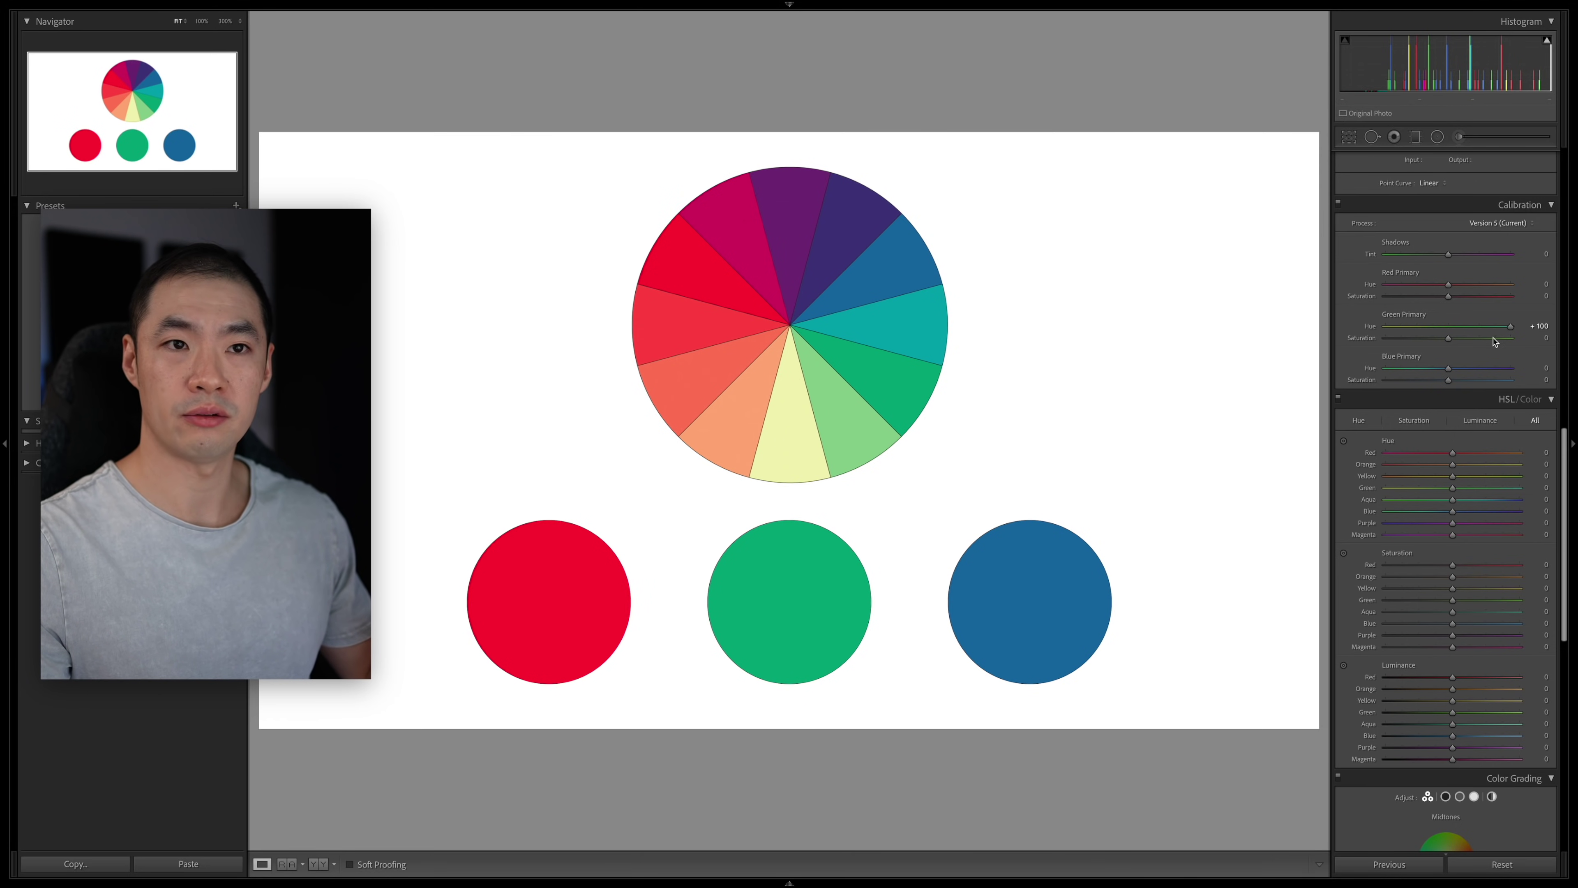
left_click(1510, 327)
left_click_drag(1511, 328, 1383, 330)
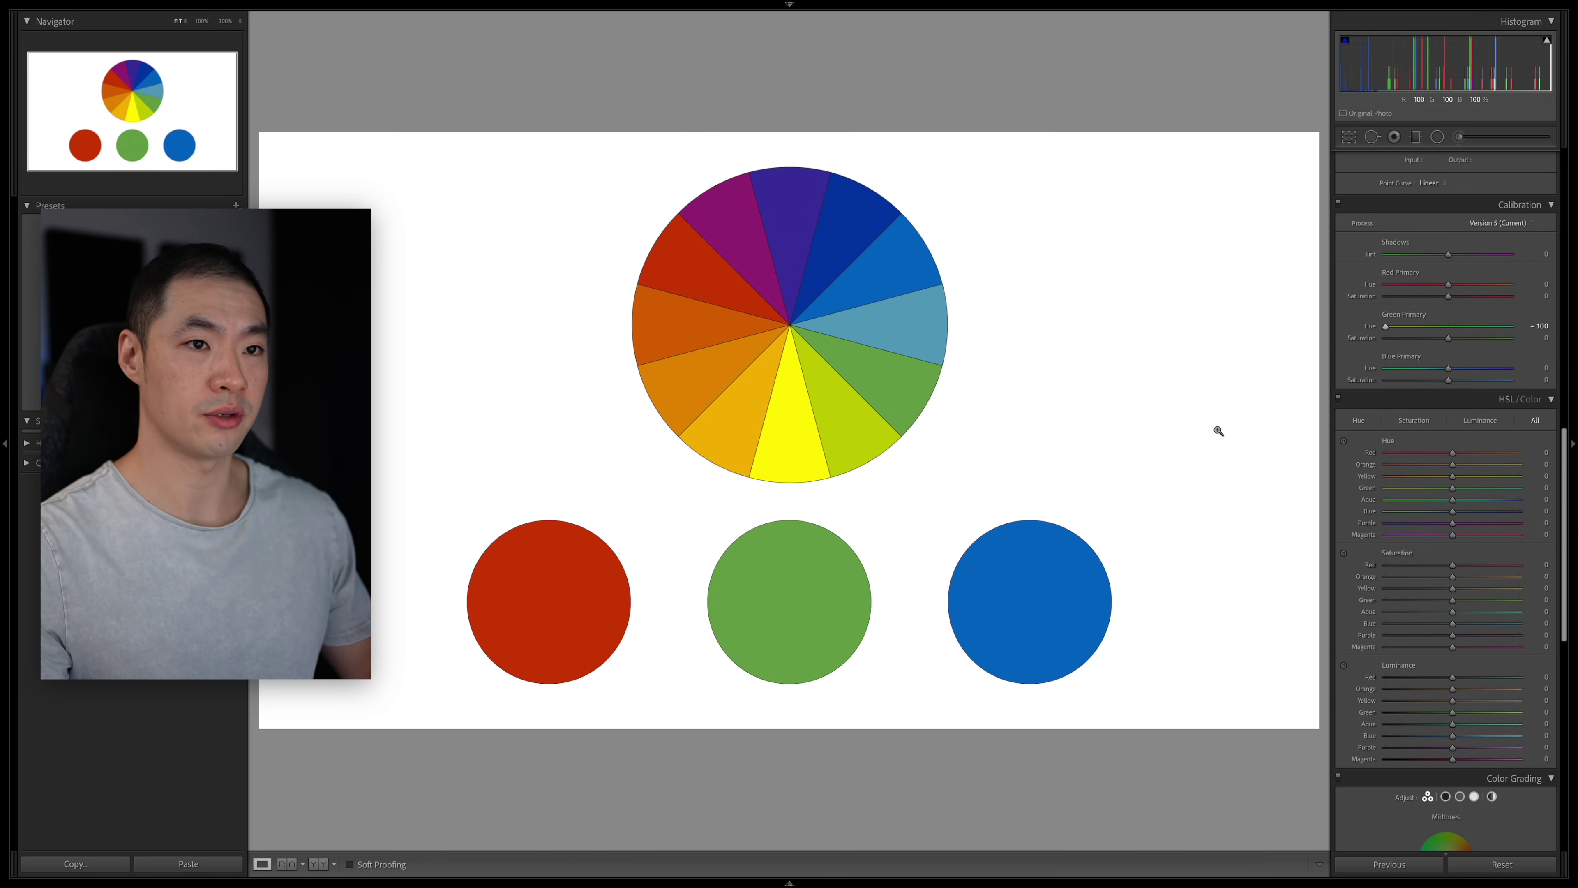
double_click(1386, 327)
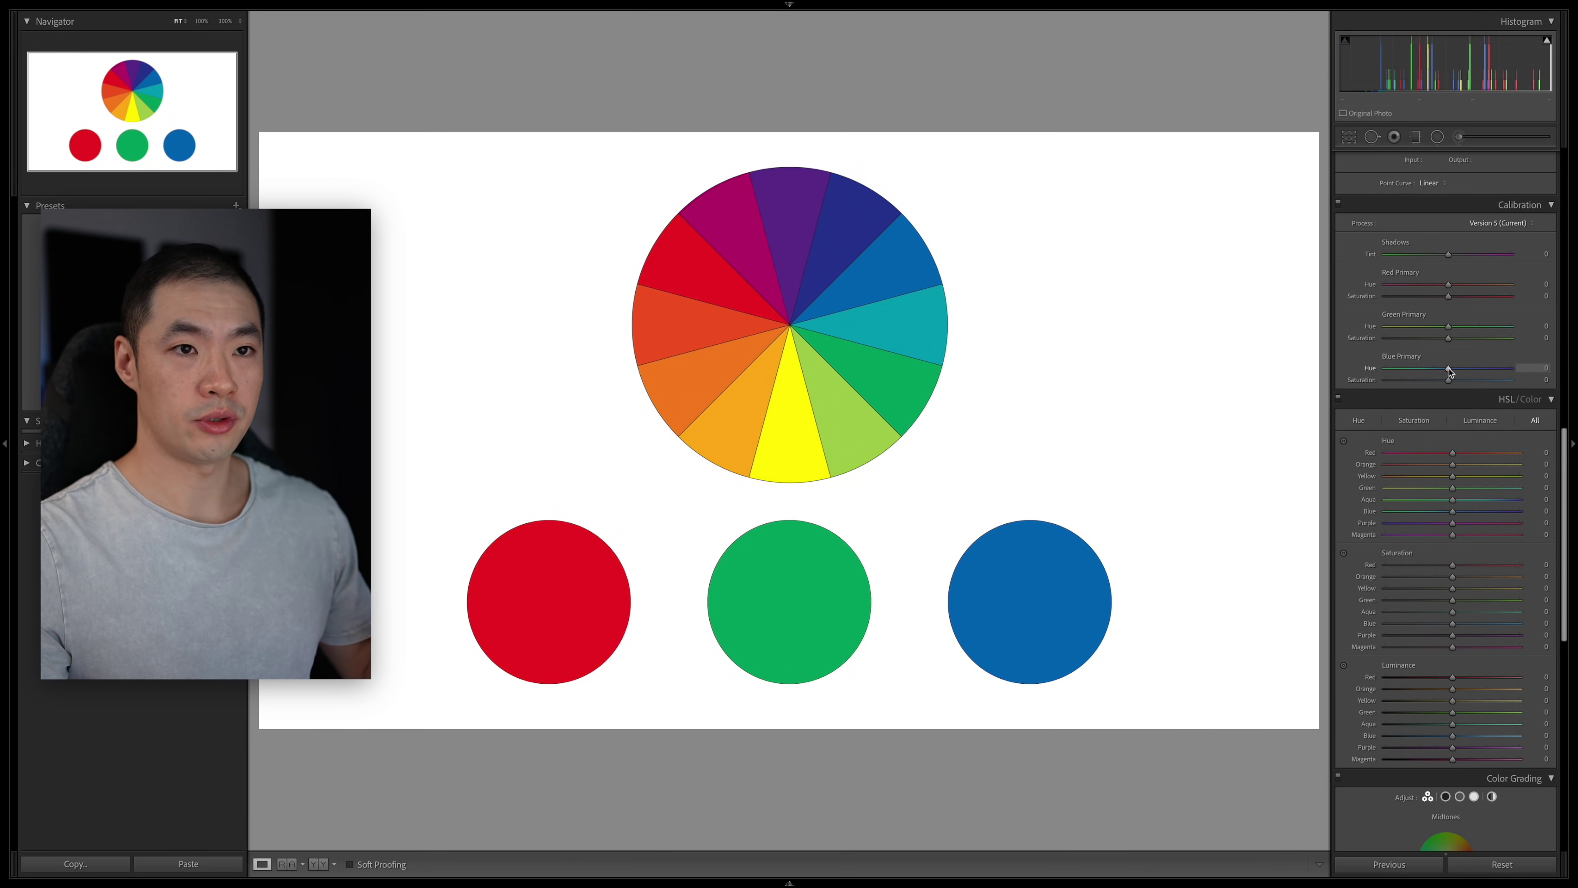
Step: Try the Blue Primary hue at +100 and -100 on the colour wheel image, and reset it to 0
left_click_drag(1449, 371, 1513, 369)
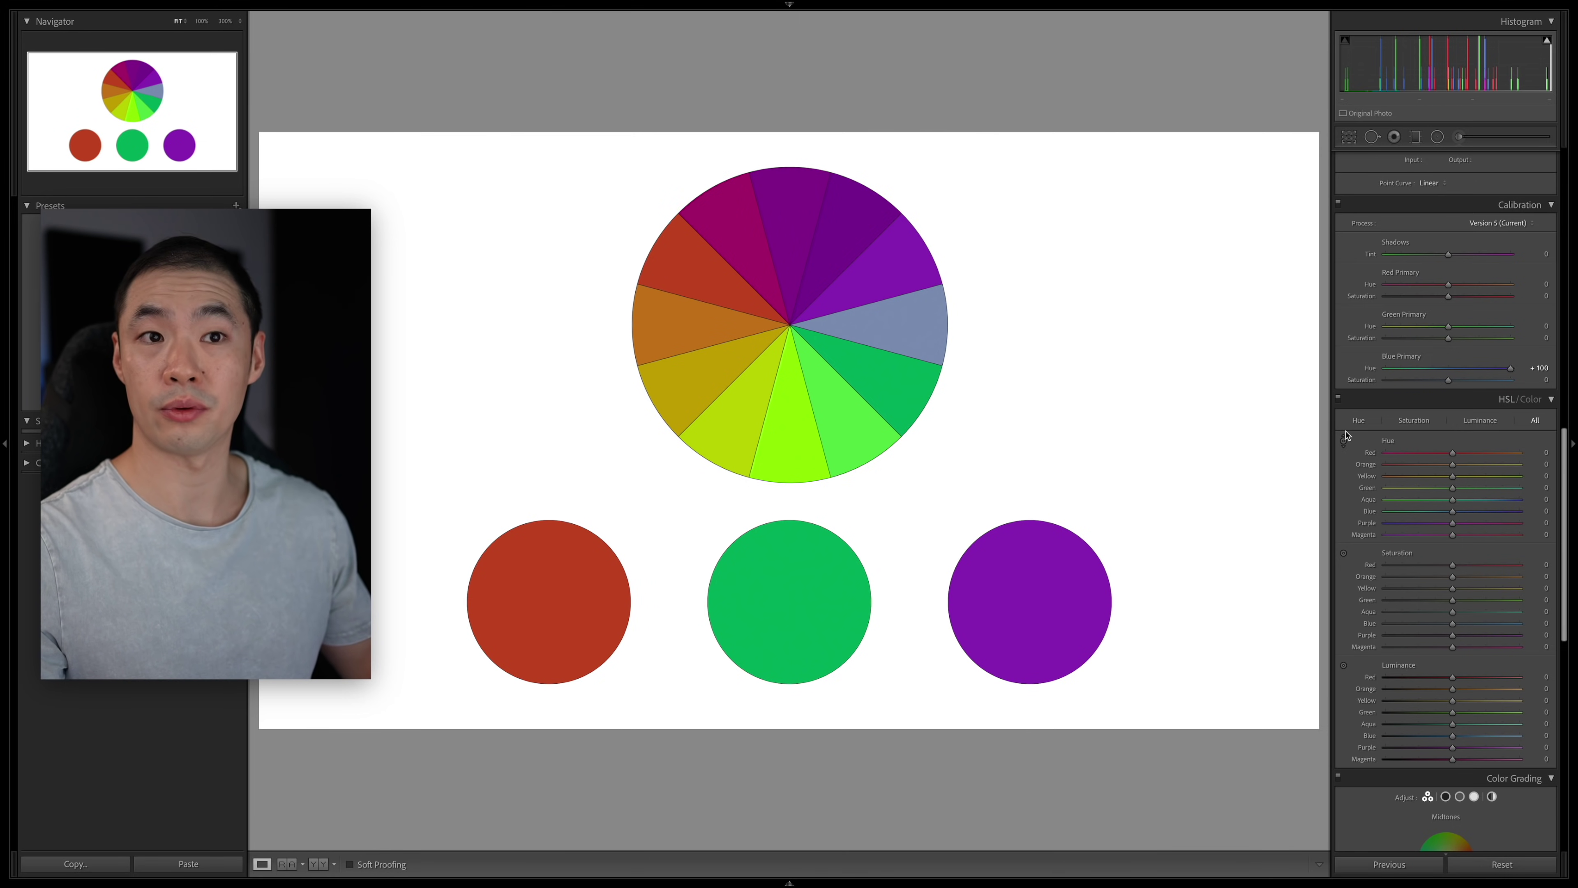
left_click(1512, 370)
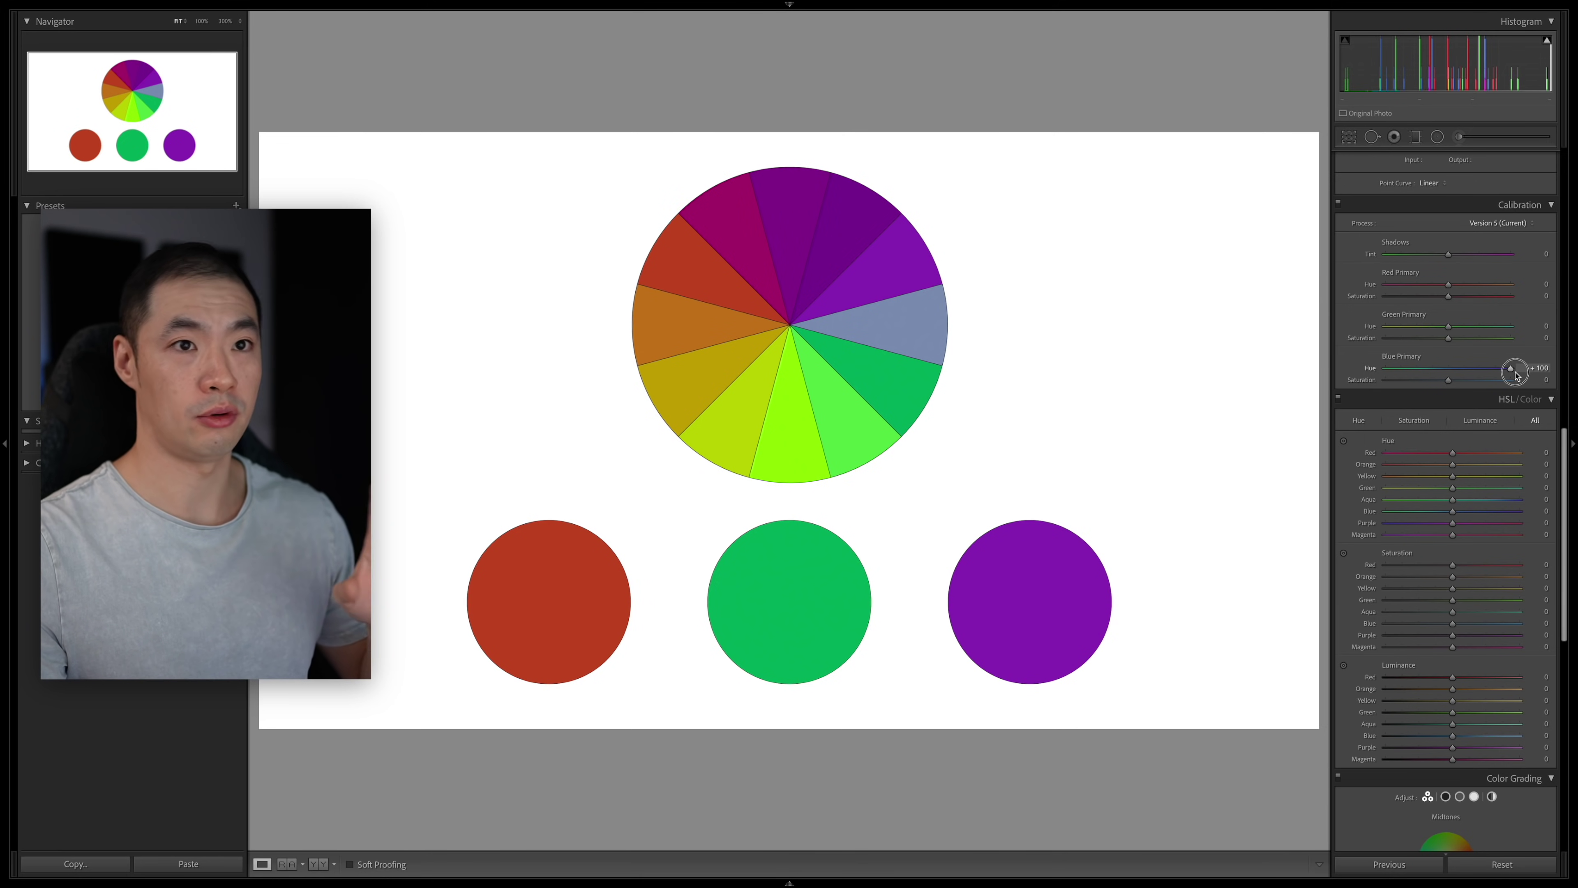
left_click_drag(1516, 376, 1385, 372)
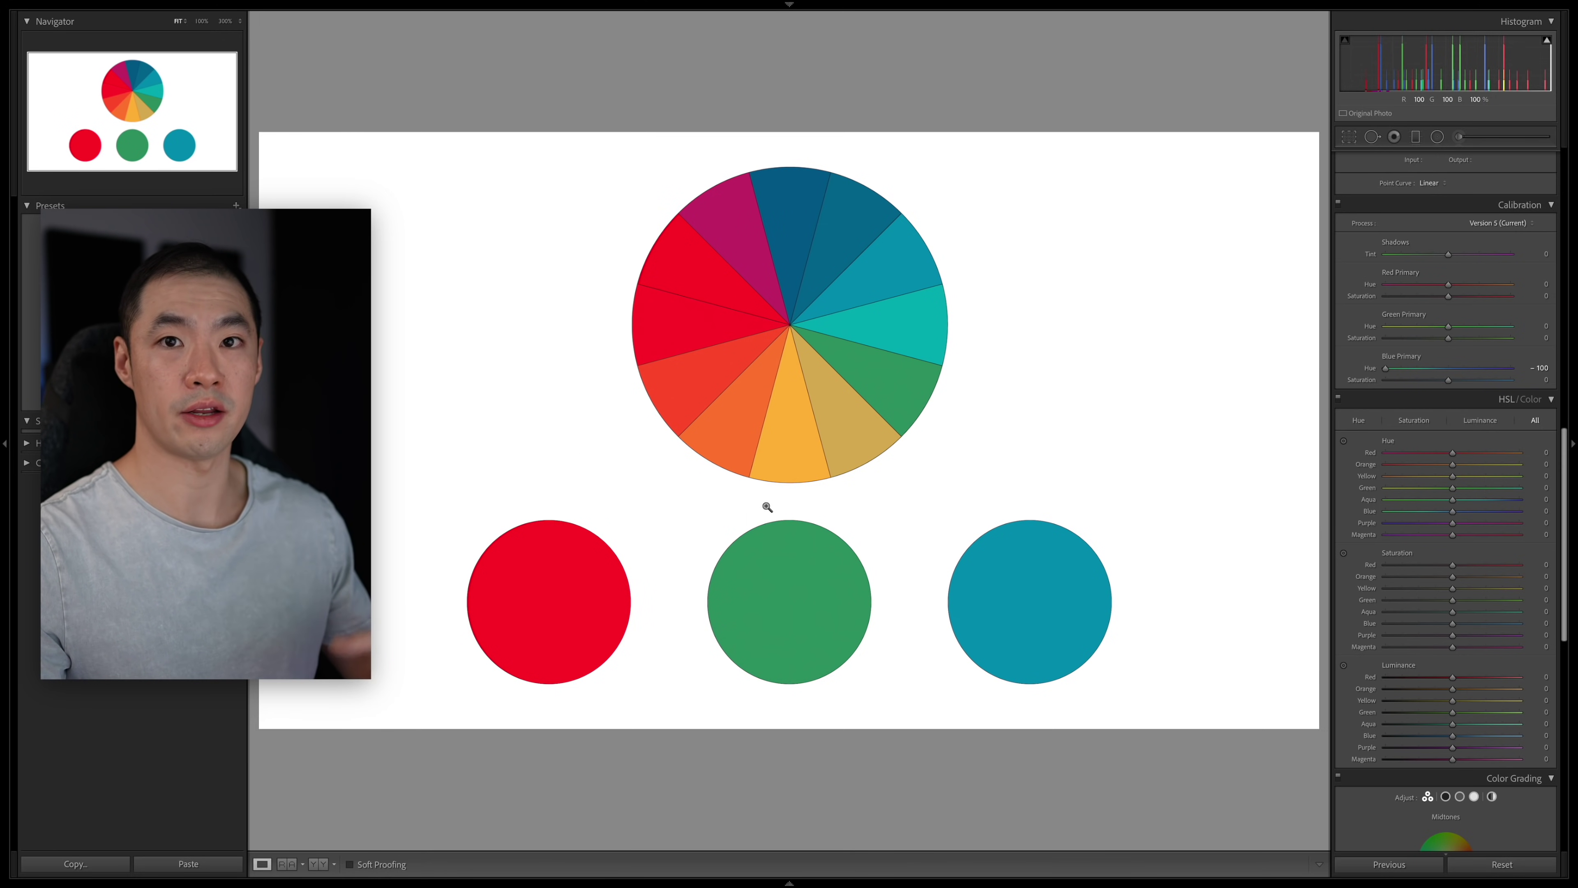
double_click(1386, 368)
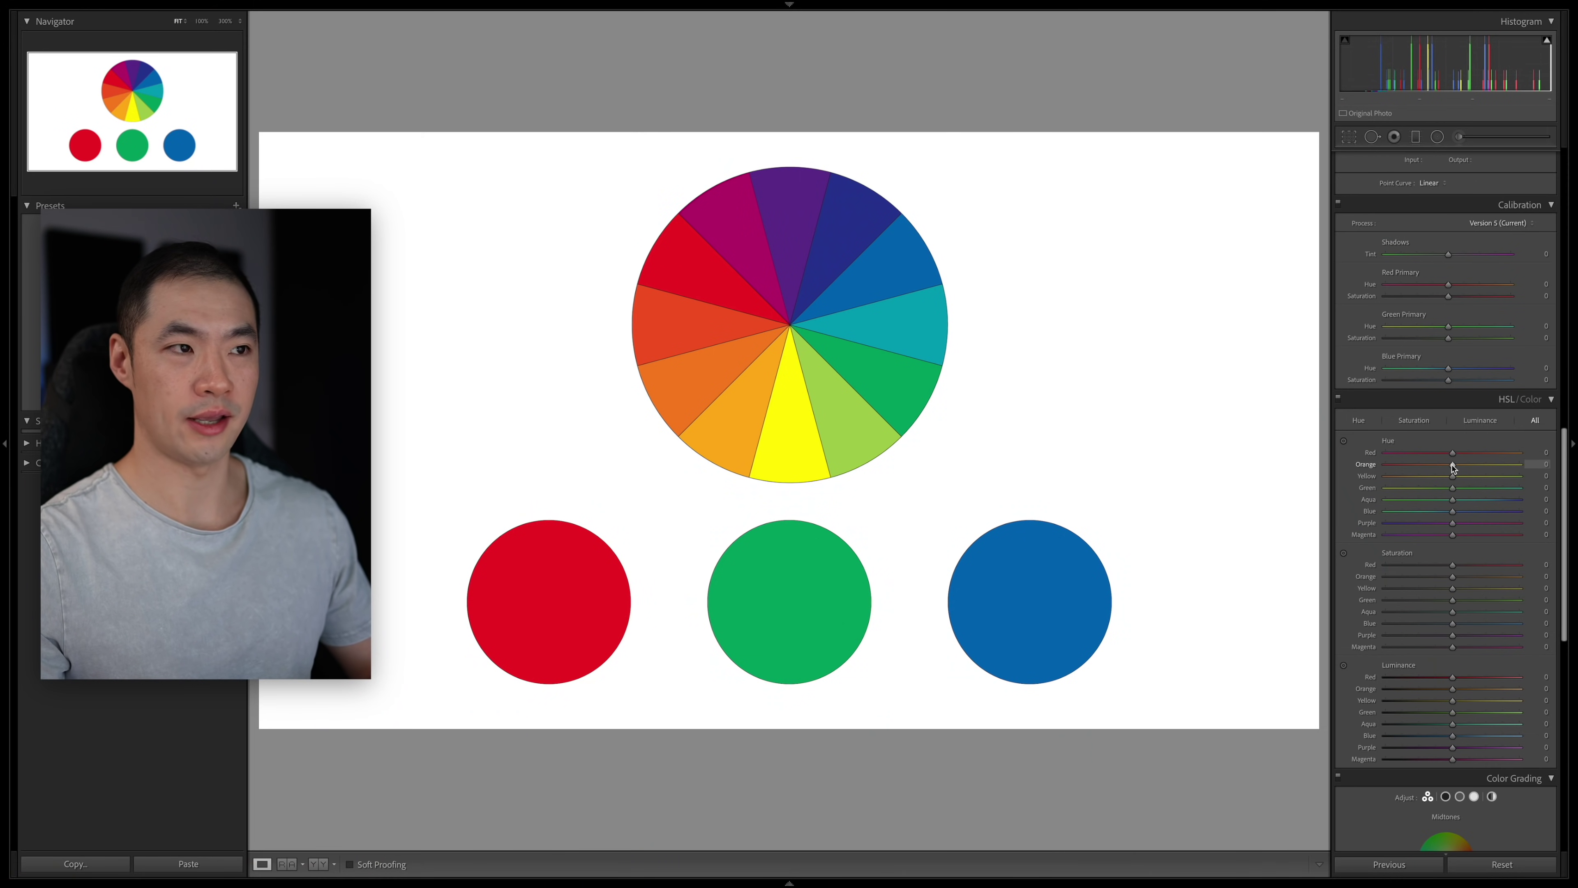
Step: Try the HSL orange hue at +100 and -100 on the colour wheel image, and reset it to 0
left_click_drag(1453, 467, 1520, 465)
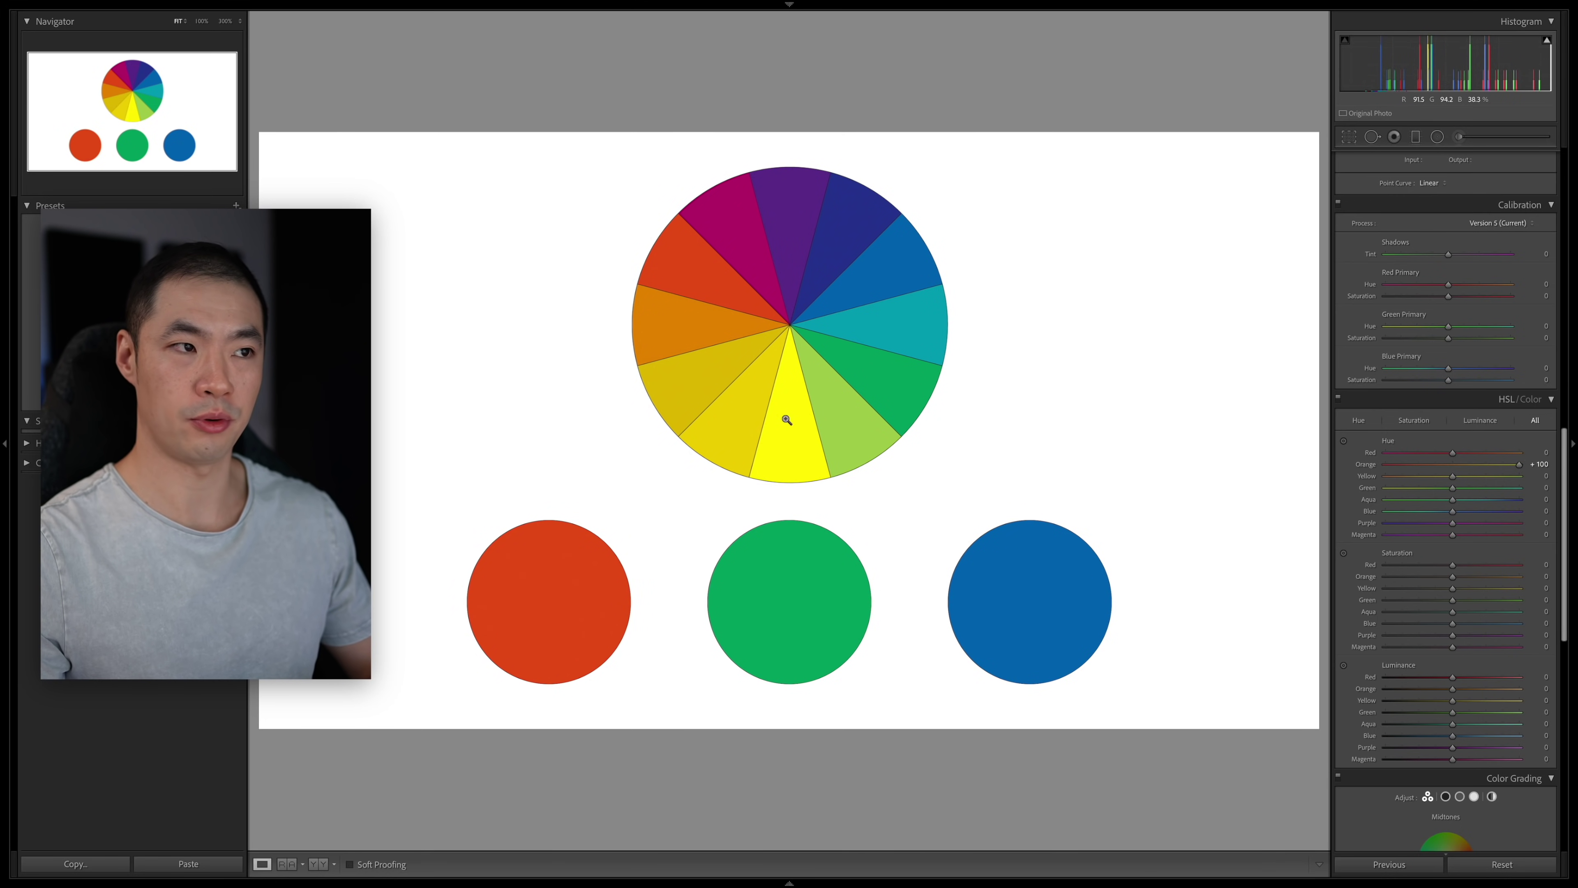
left_click_drag(1520, 464, 1385, 465)
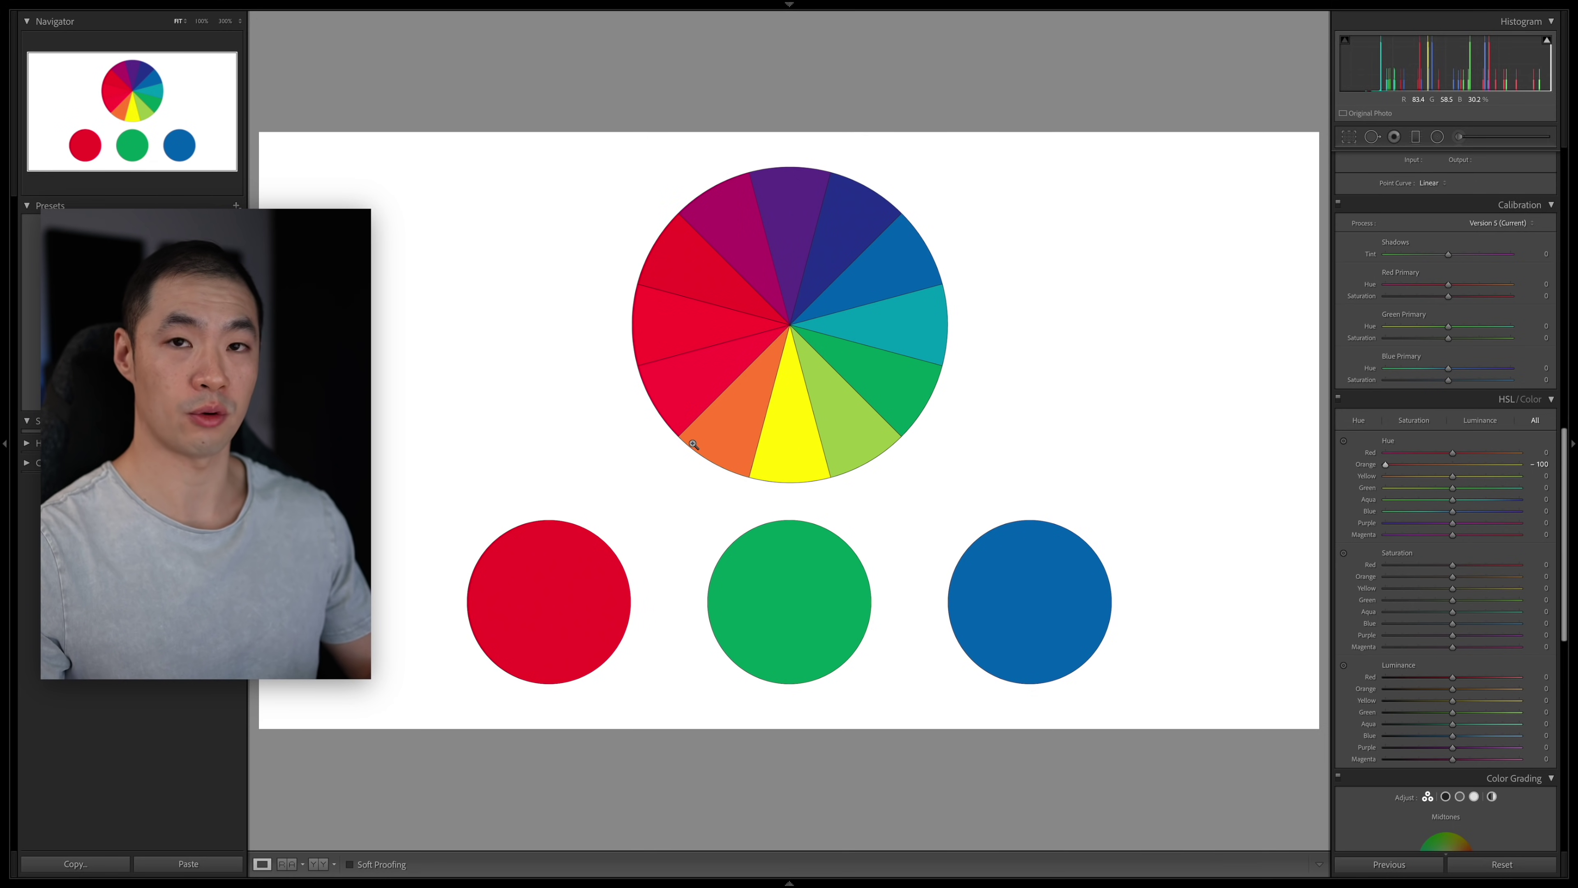
double_click(1369, 465)
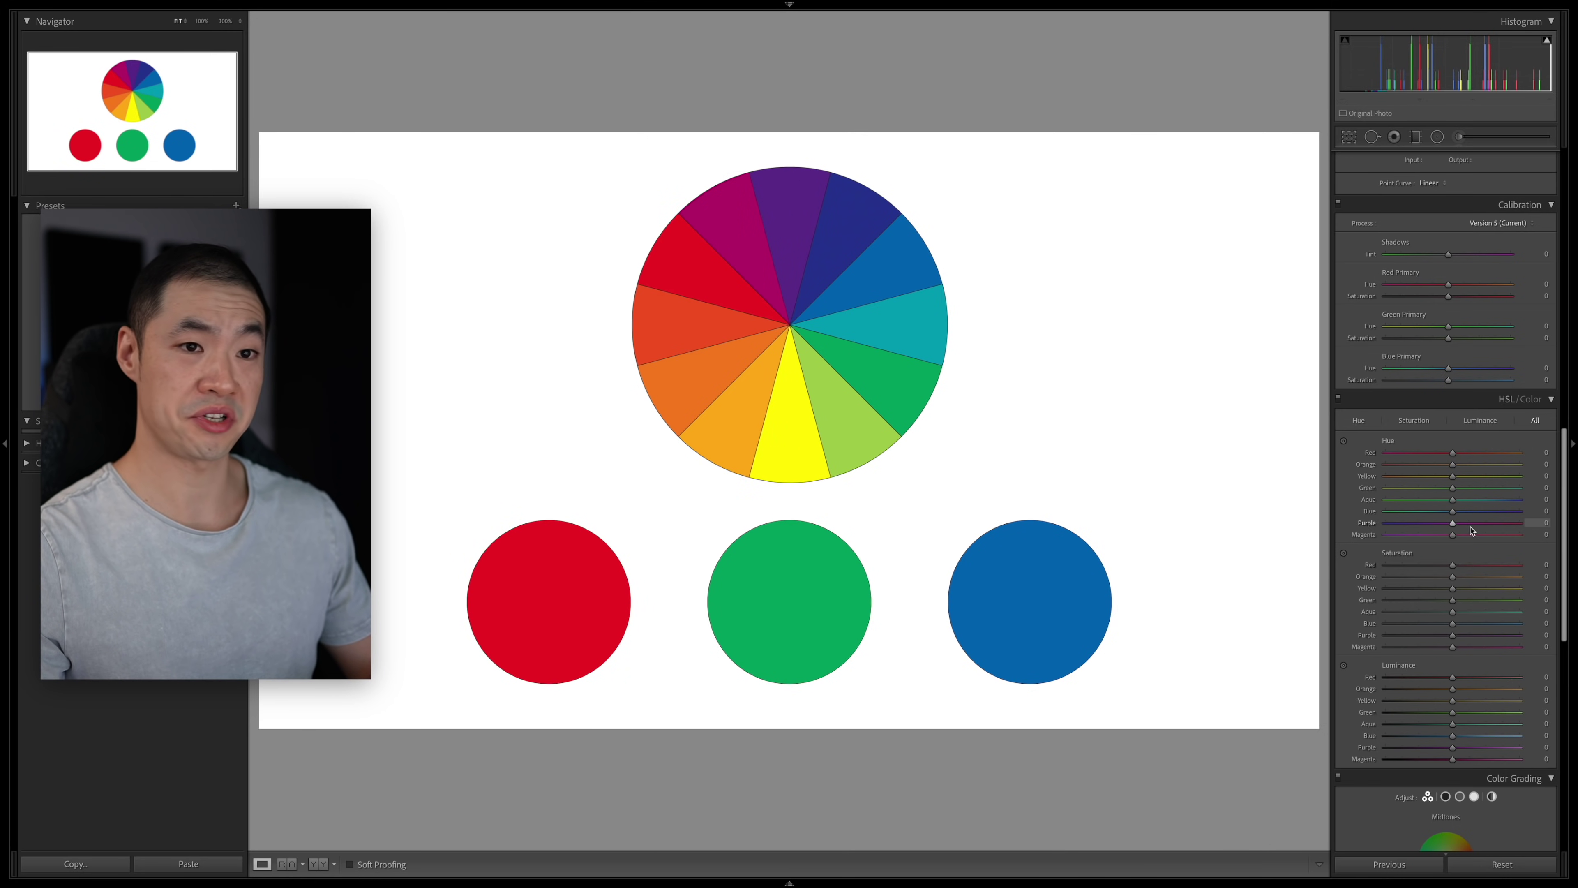
Step: Set the HSL hues of orange, yellow, green, blue, purple and magenta to -100 and red to +100
left_click_drag(1455, 513, 1367, 488)
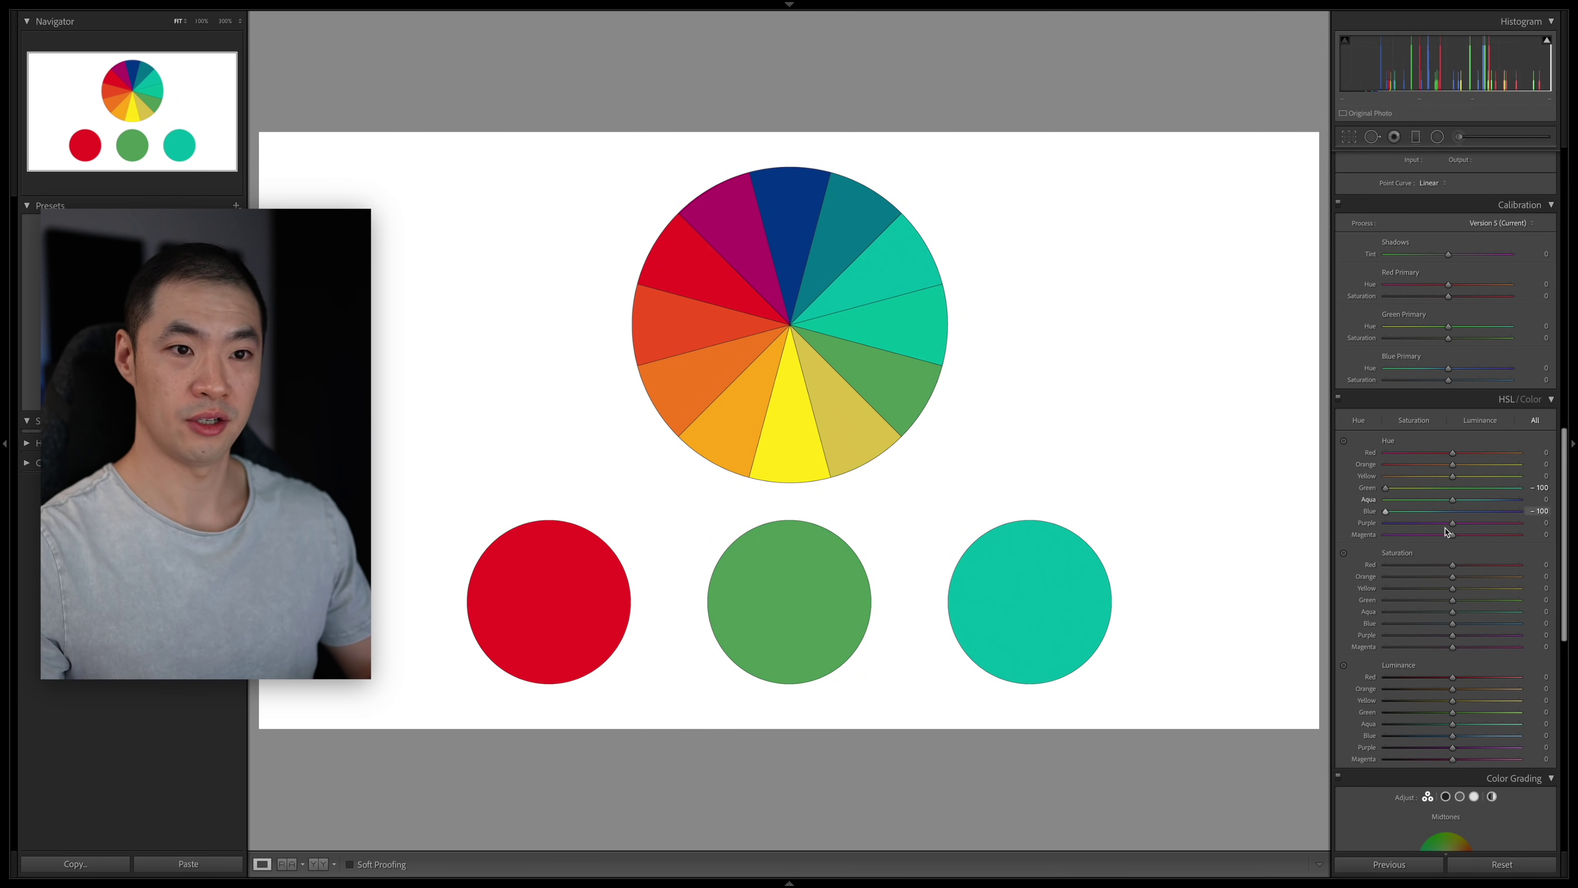
left_click_drag(1458, 523, 1333, 522)
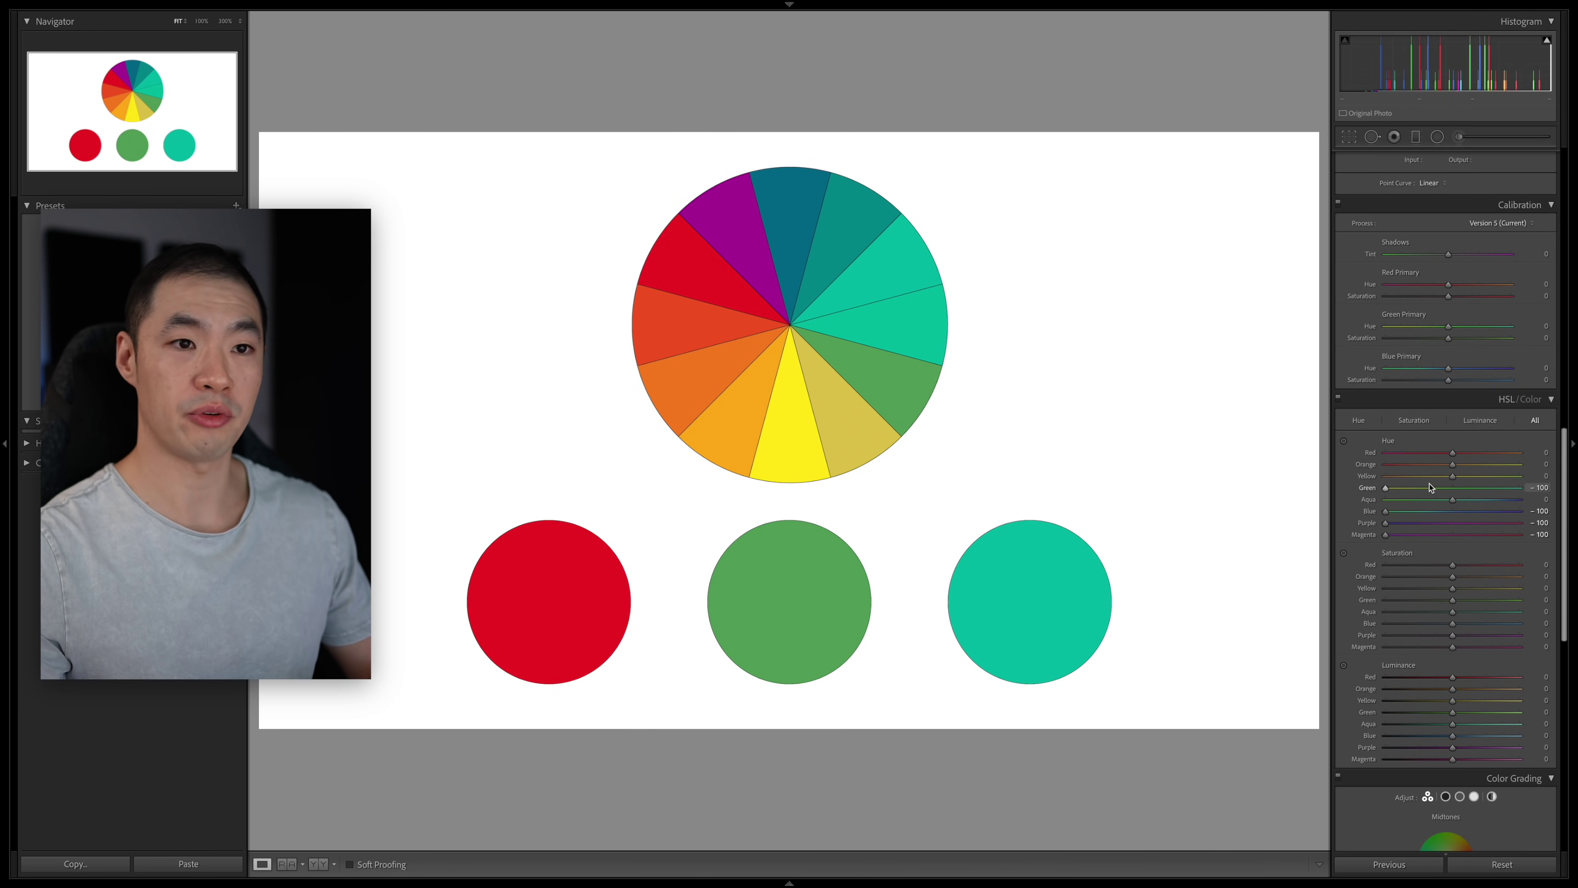
left_click_drag(1433, 476, 1386, 463)
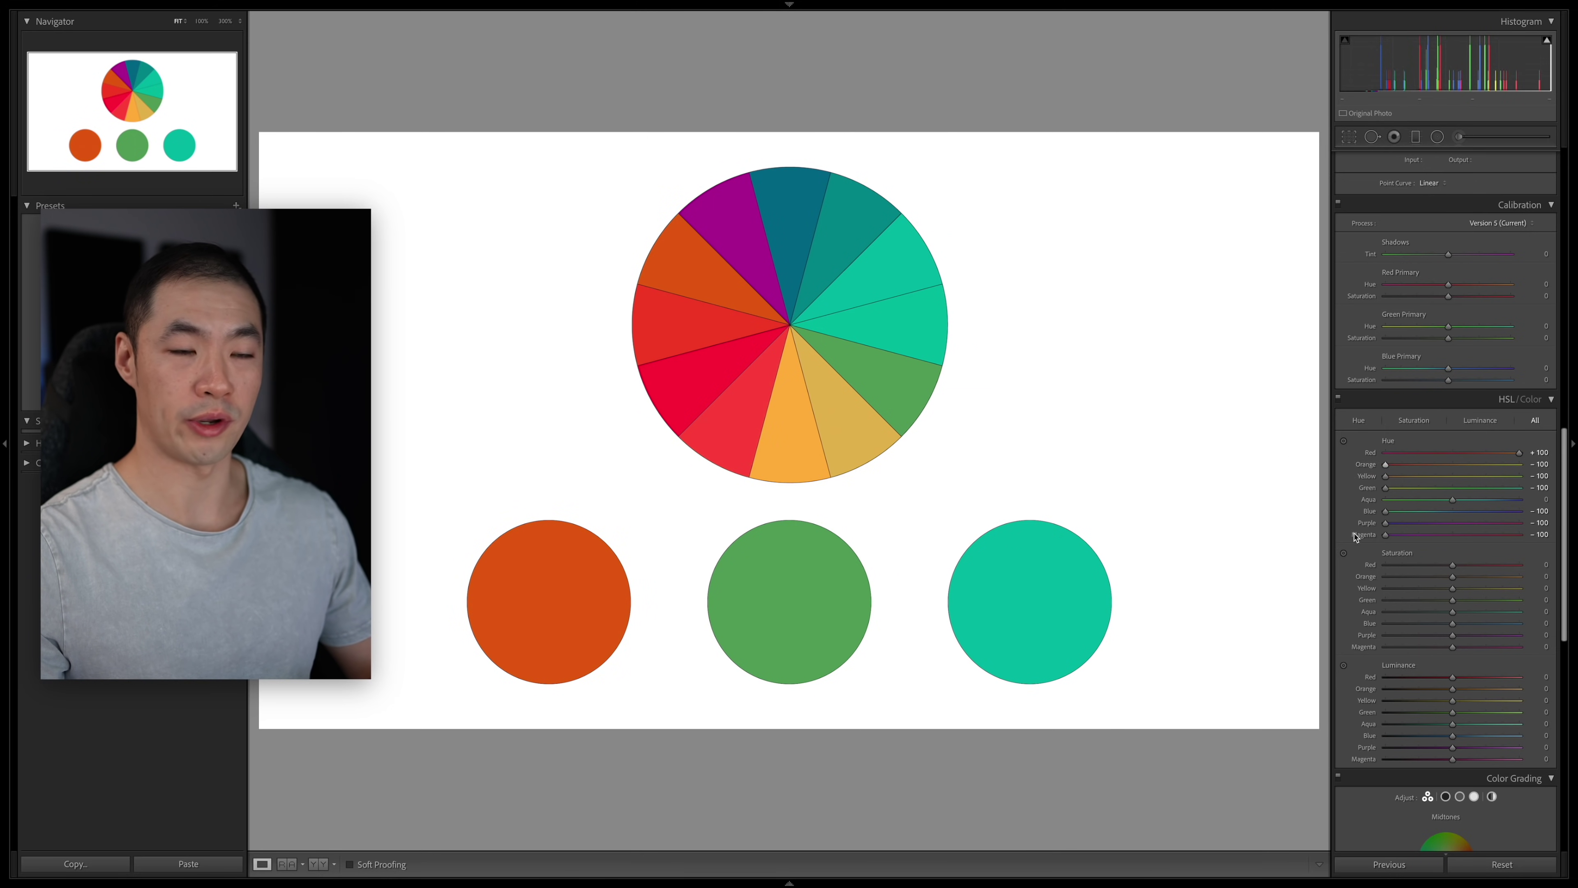
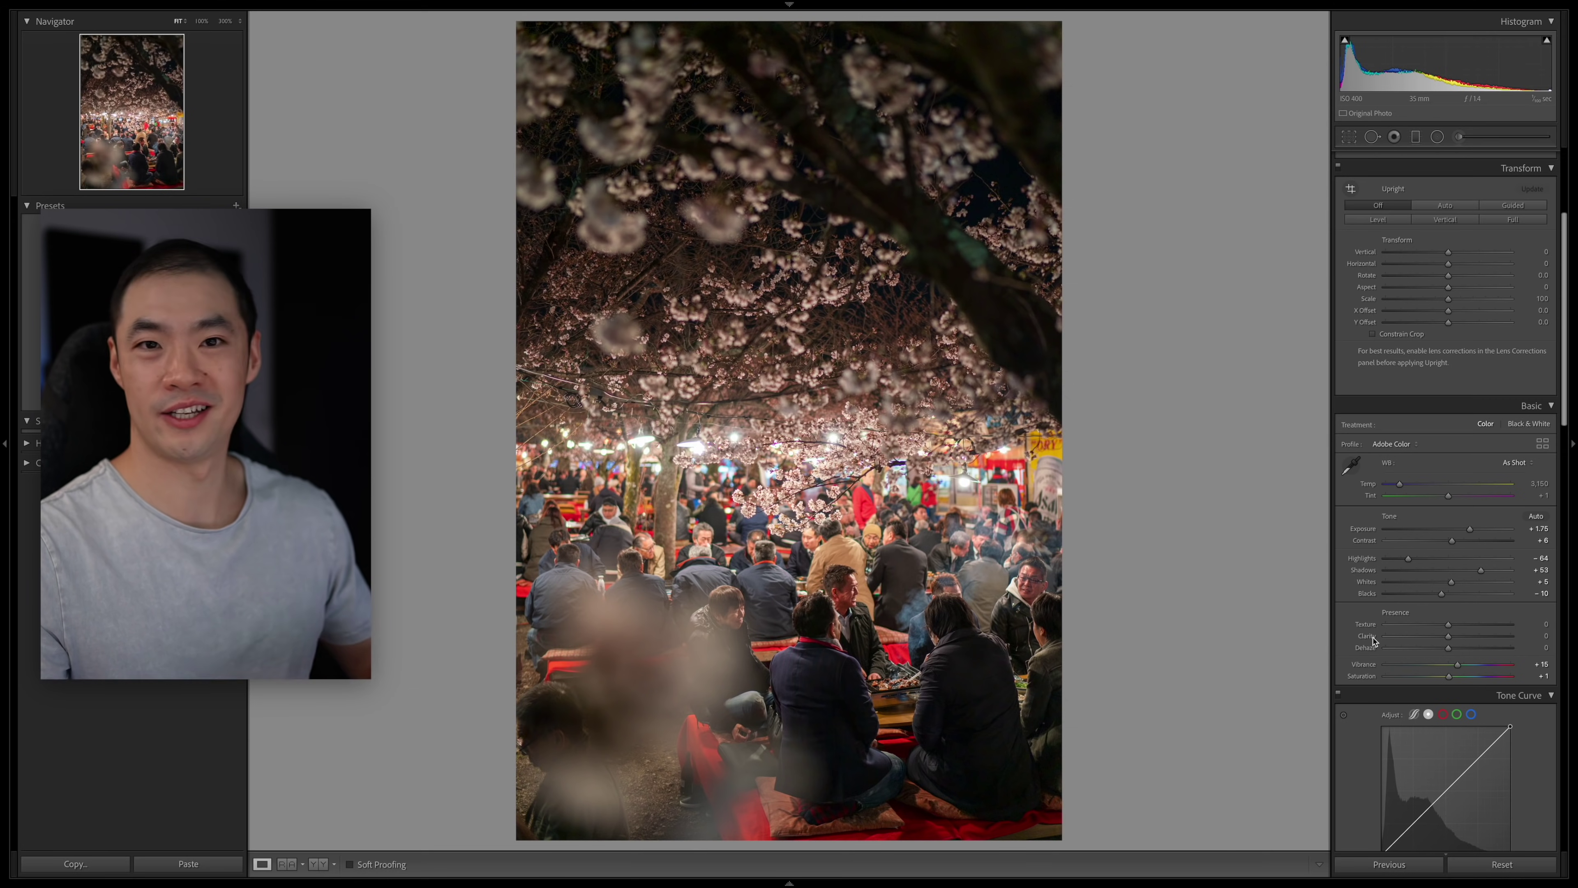
Step: Try desaturating the cherry blossom night photo with HSL yellow saturation at -62 and orange saturation at -27
scroll(1414, 555, "down", 5)
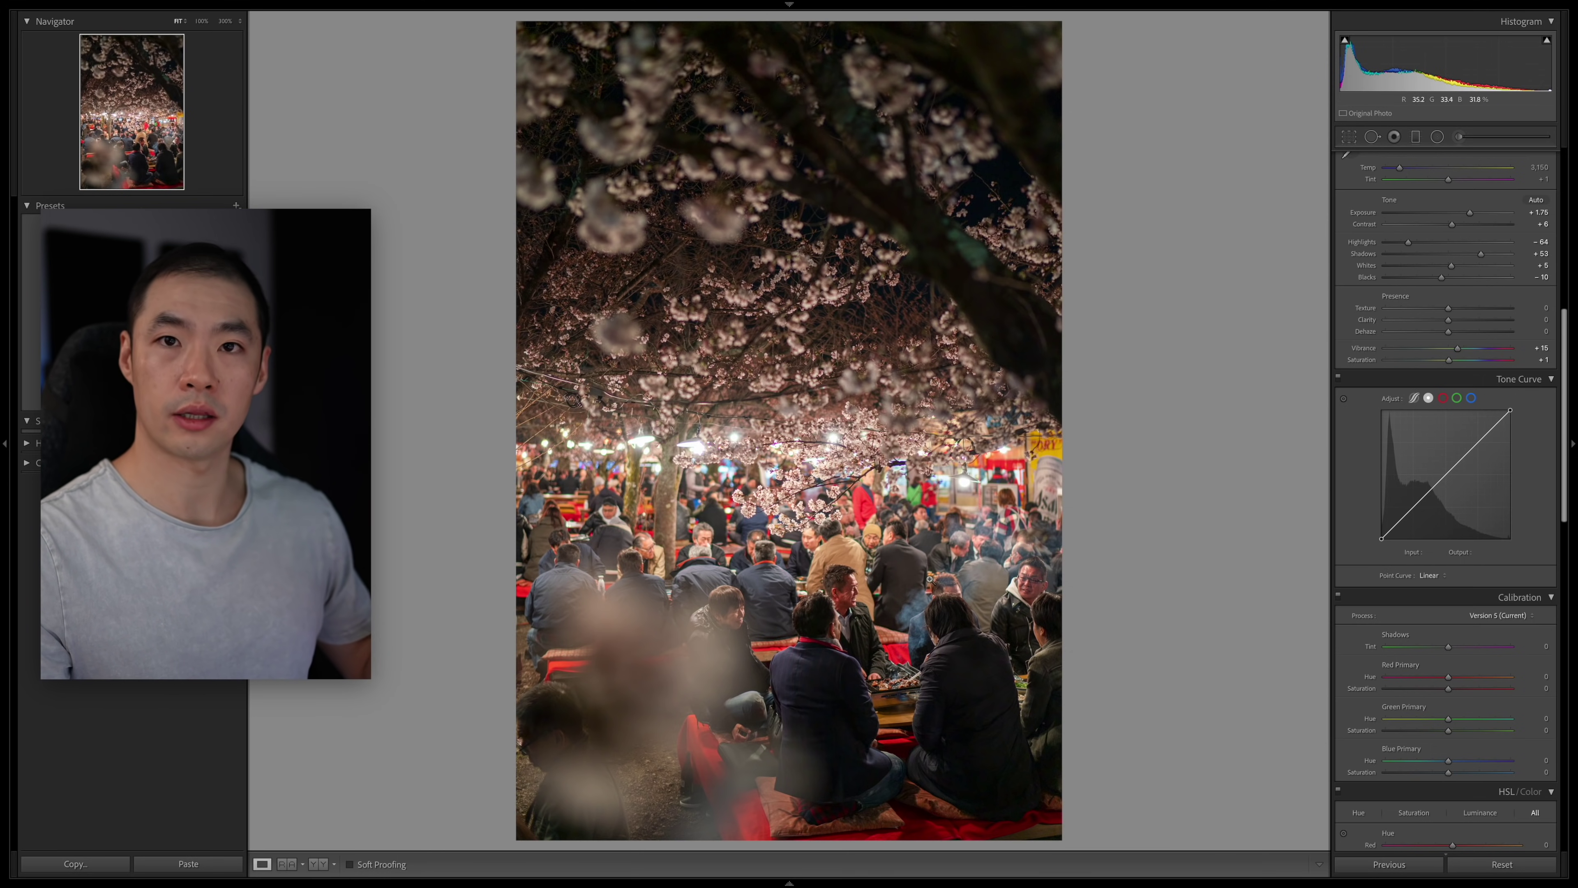
scroll(1478, 619, "down", 5)
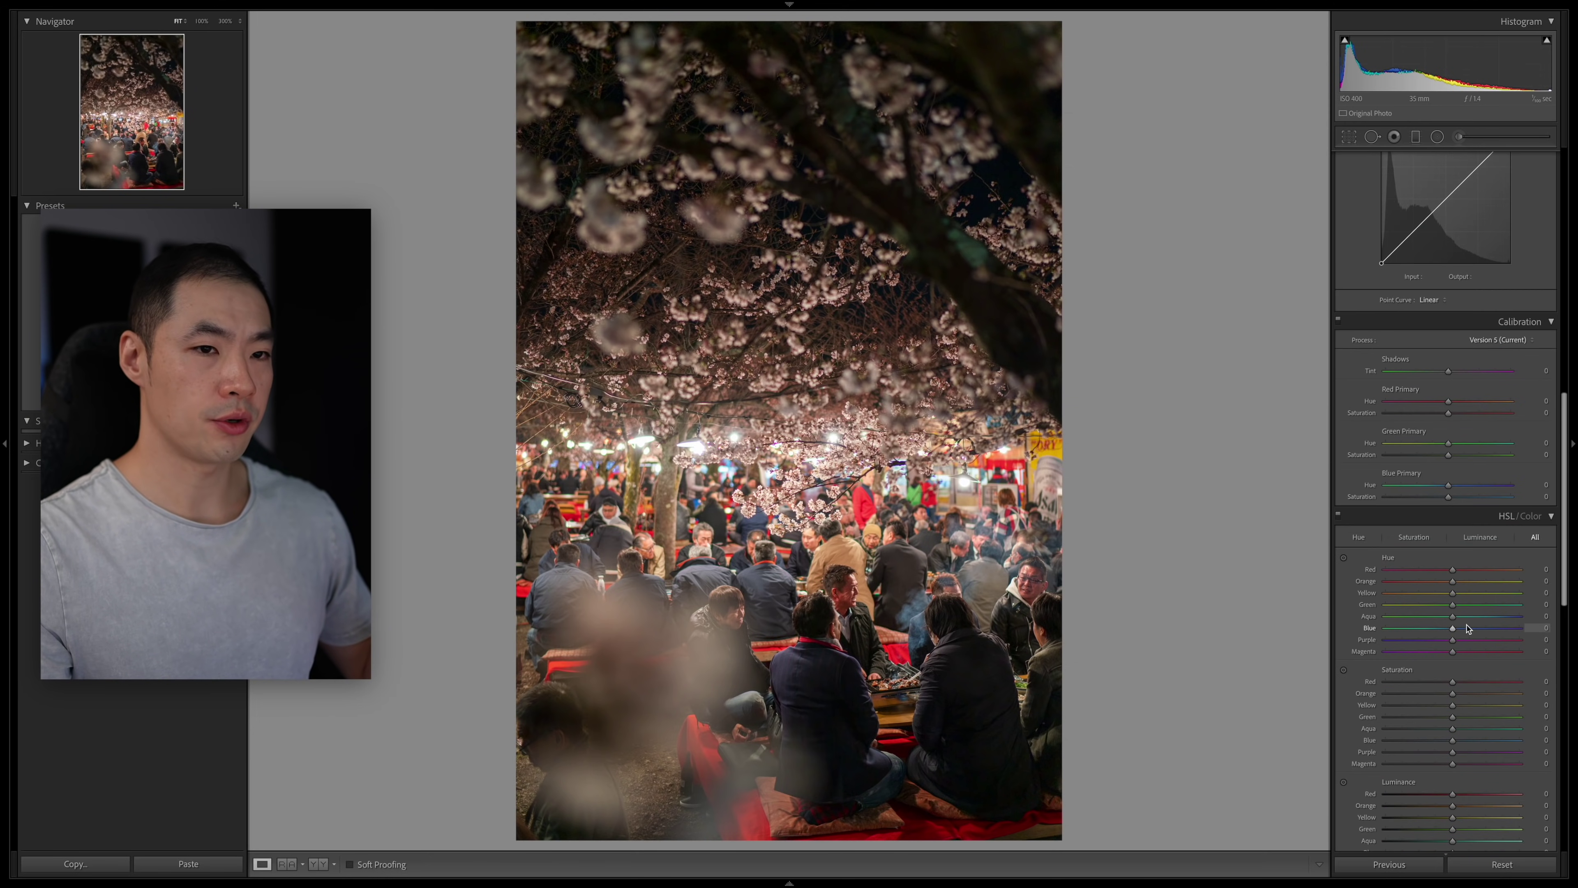
scroll(1477, 619, "down", 4)
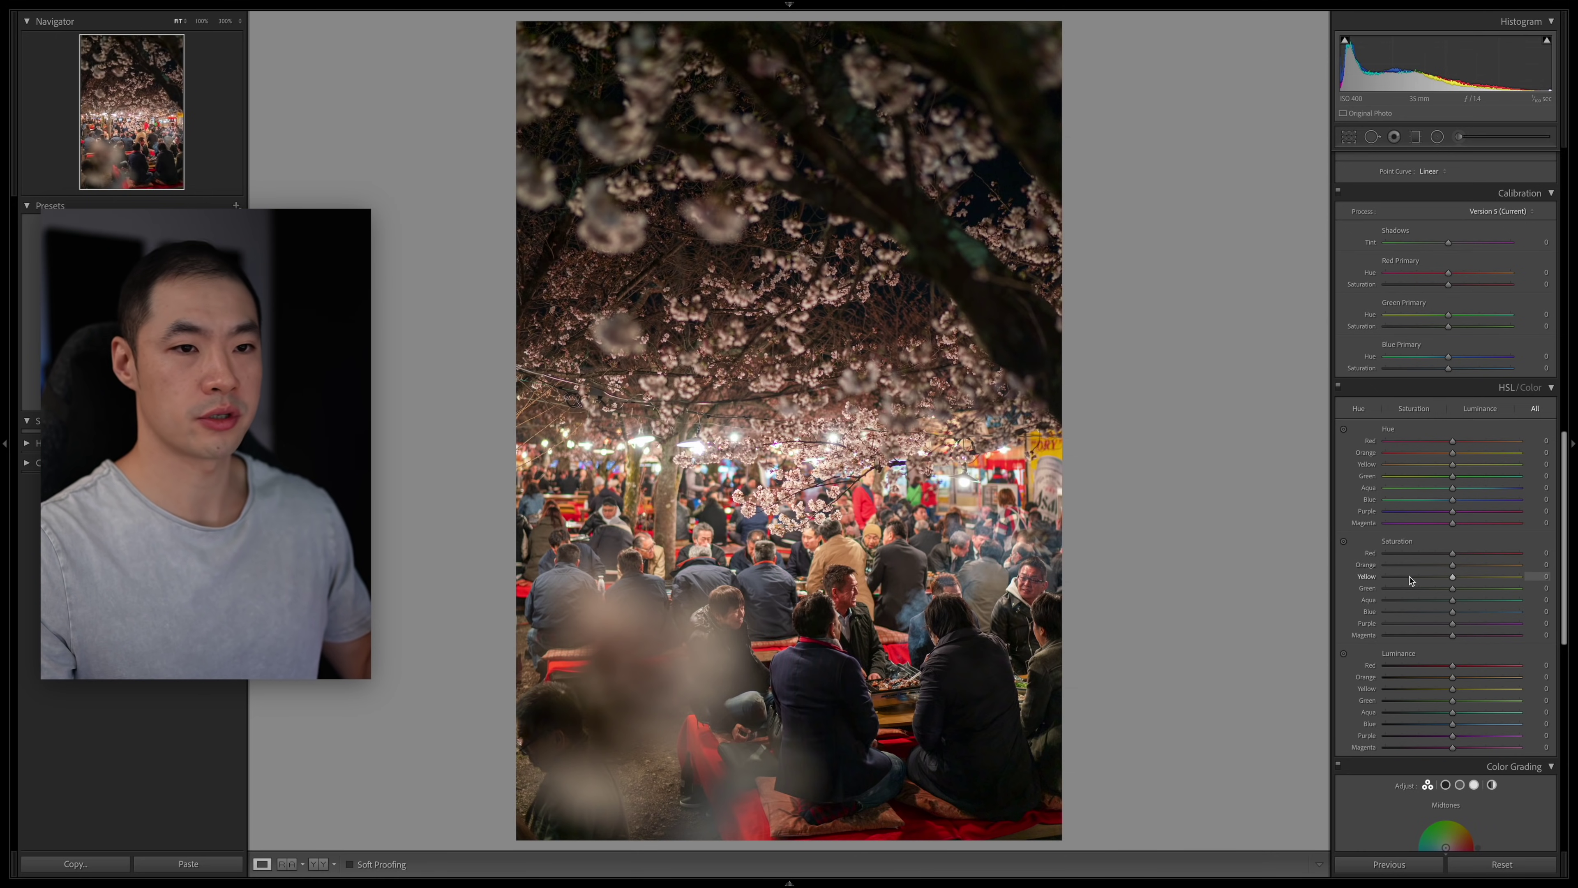
mouse_move(1415, 578)
left_mouse_down()
mouse_move(1374, 578)
mouse_move(1410, 579)
left_mouse_up()
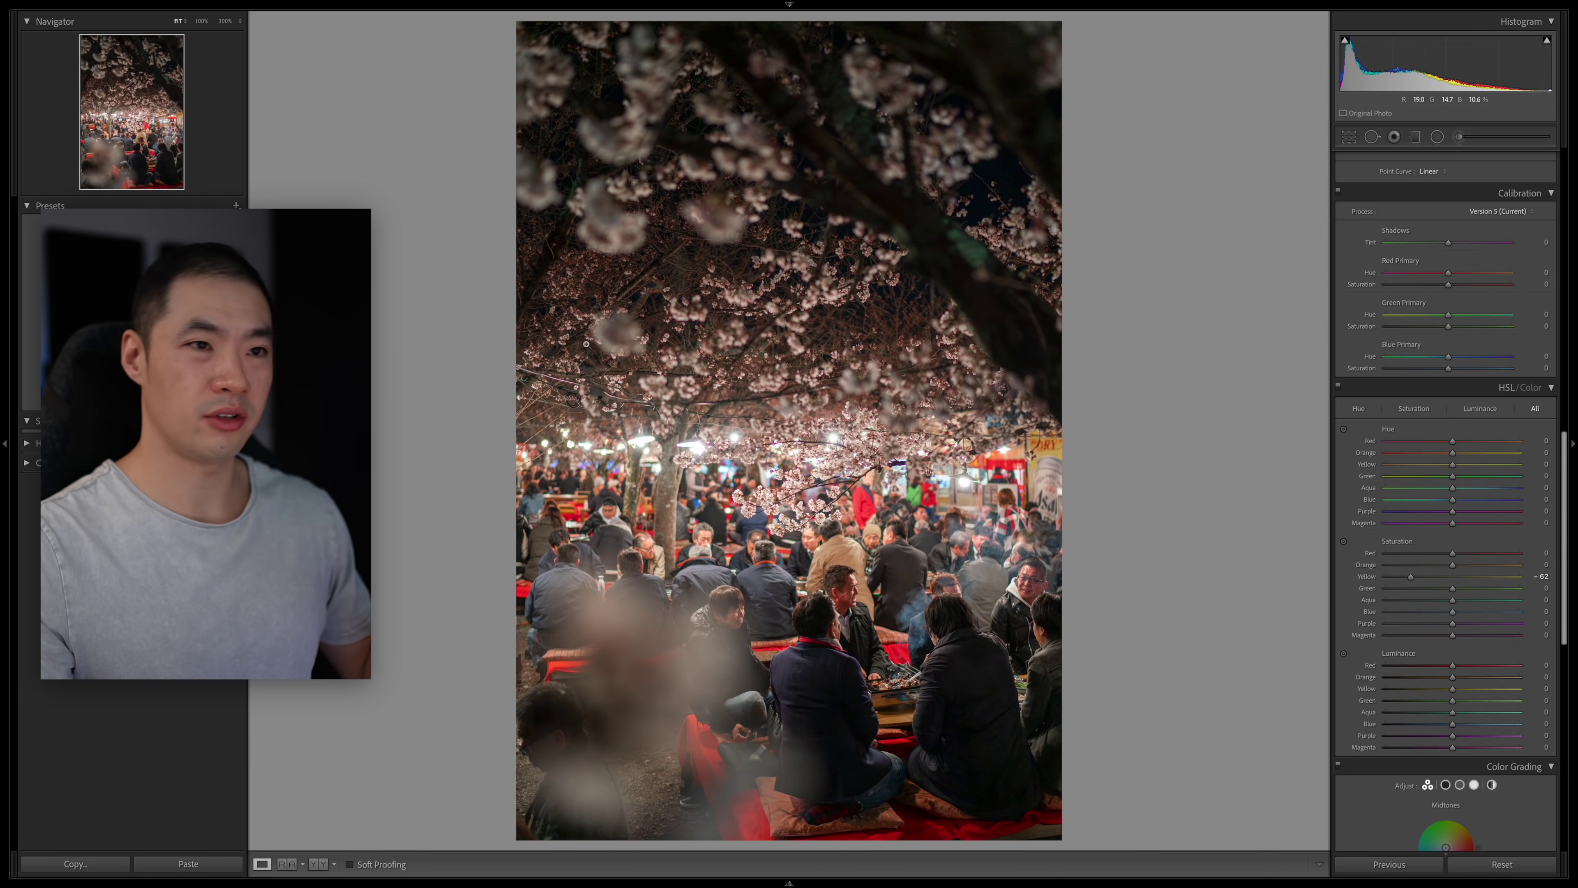
left_click_drag(1431, 566, 1434, 564)
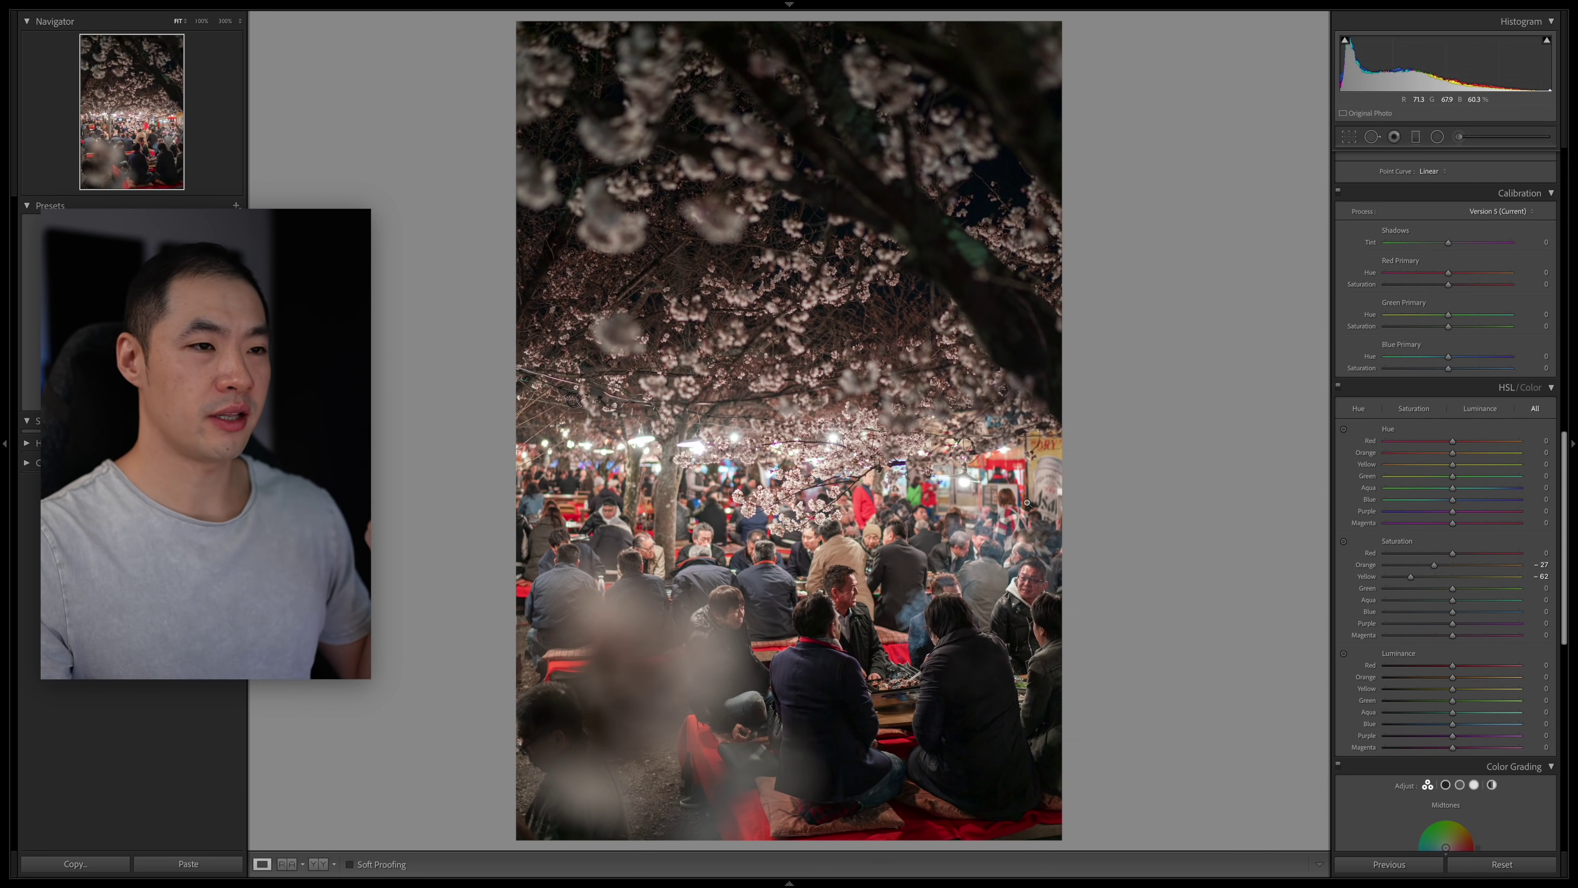
Step: Inspect the food stall and yellow sign at 100% zoom, and reset the HSL yellow and orange saturation to 0
left_click_drag(1027, 555, 1092, 287)
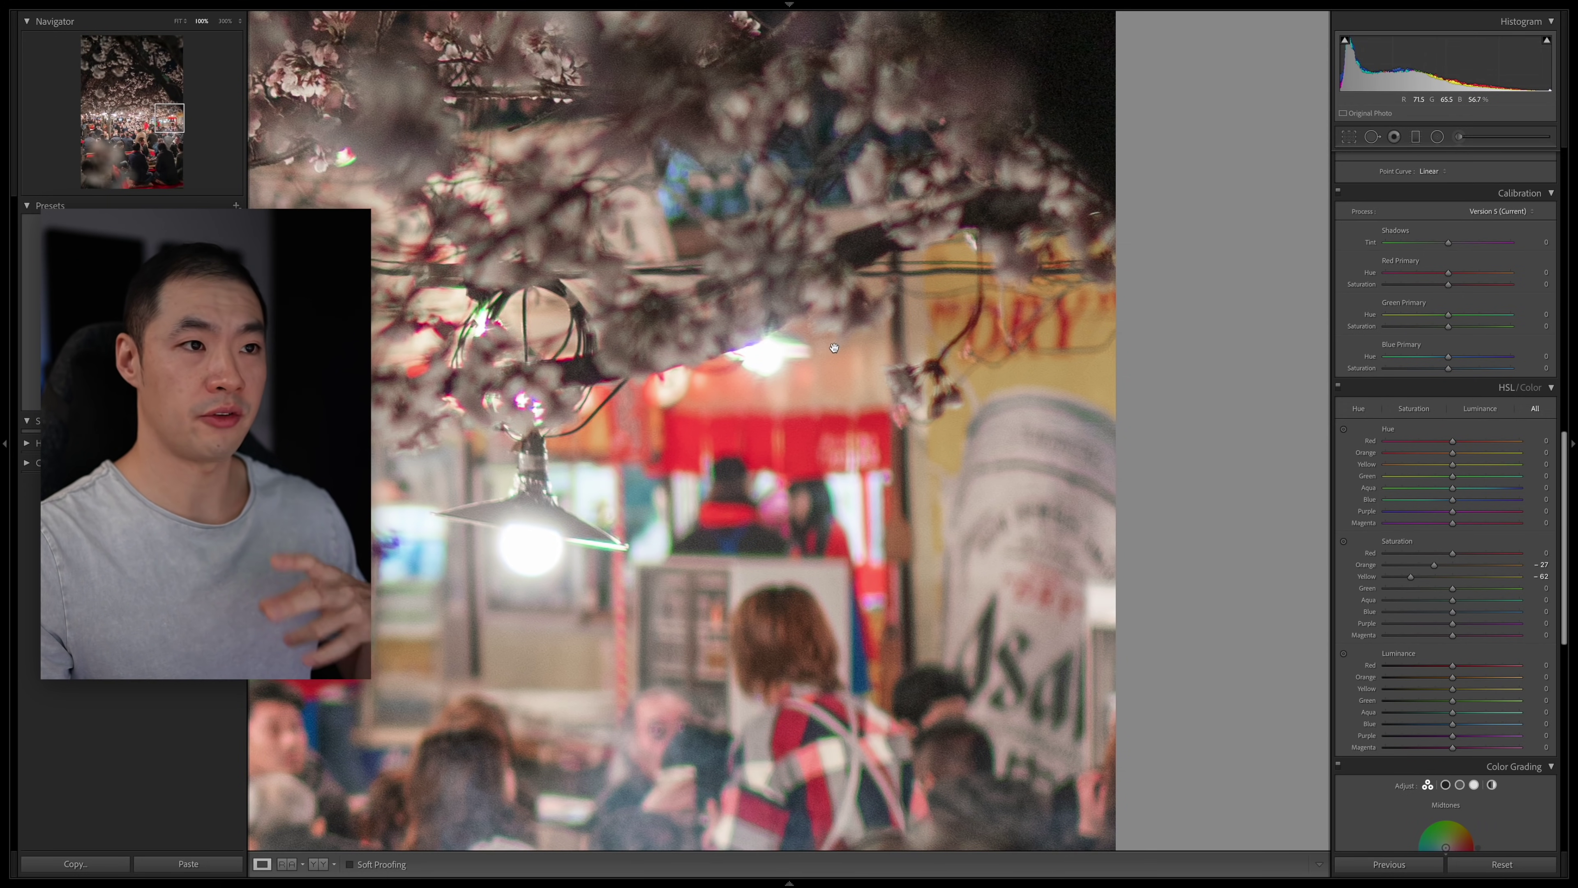
left_click(885, 427)
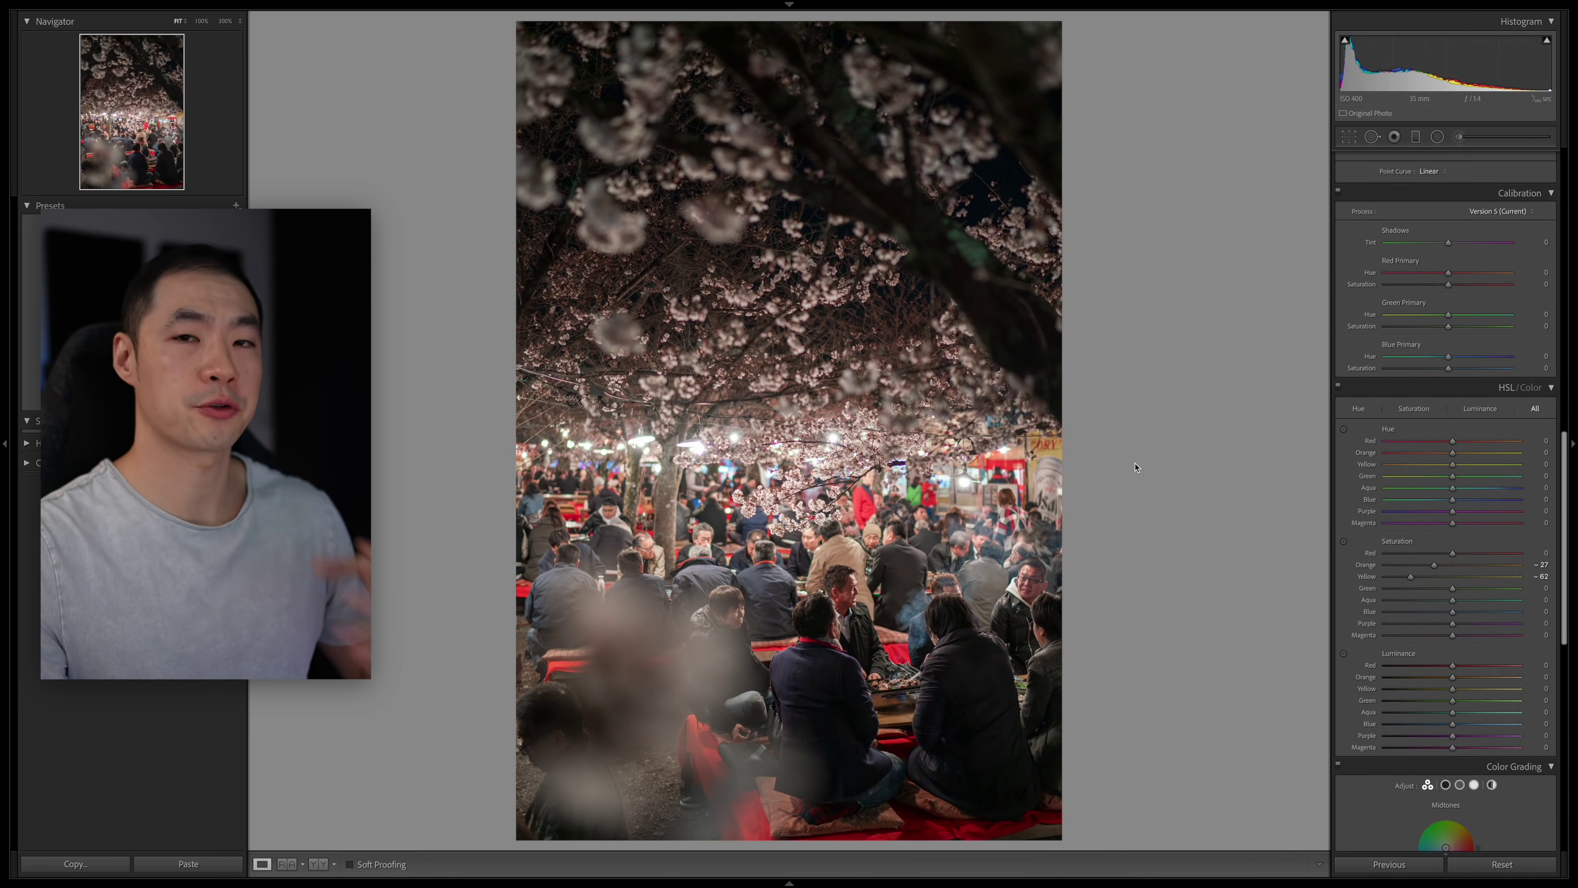
double_click(1366, 576)
double_click(1366, 565)
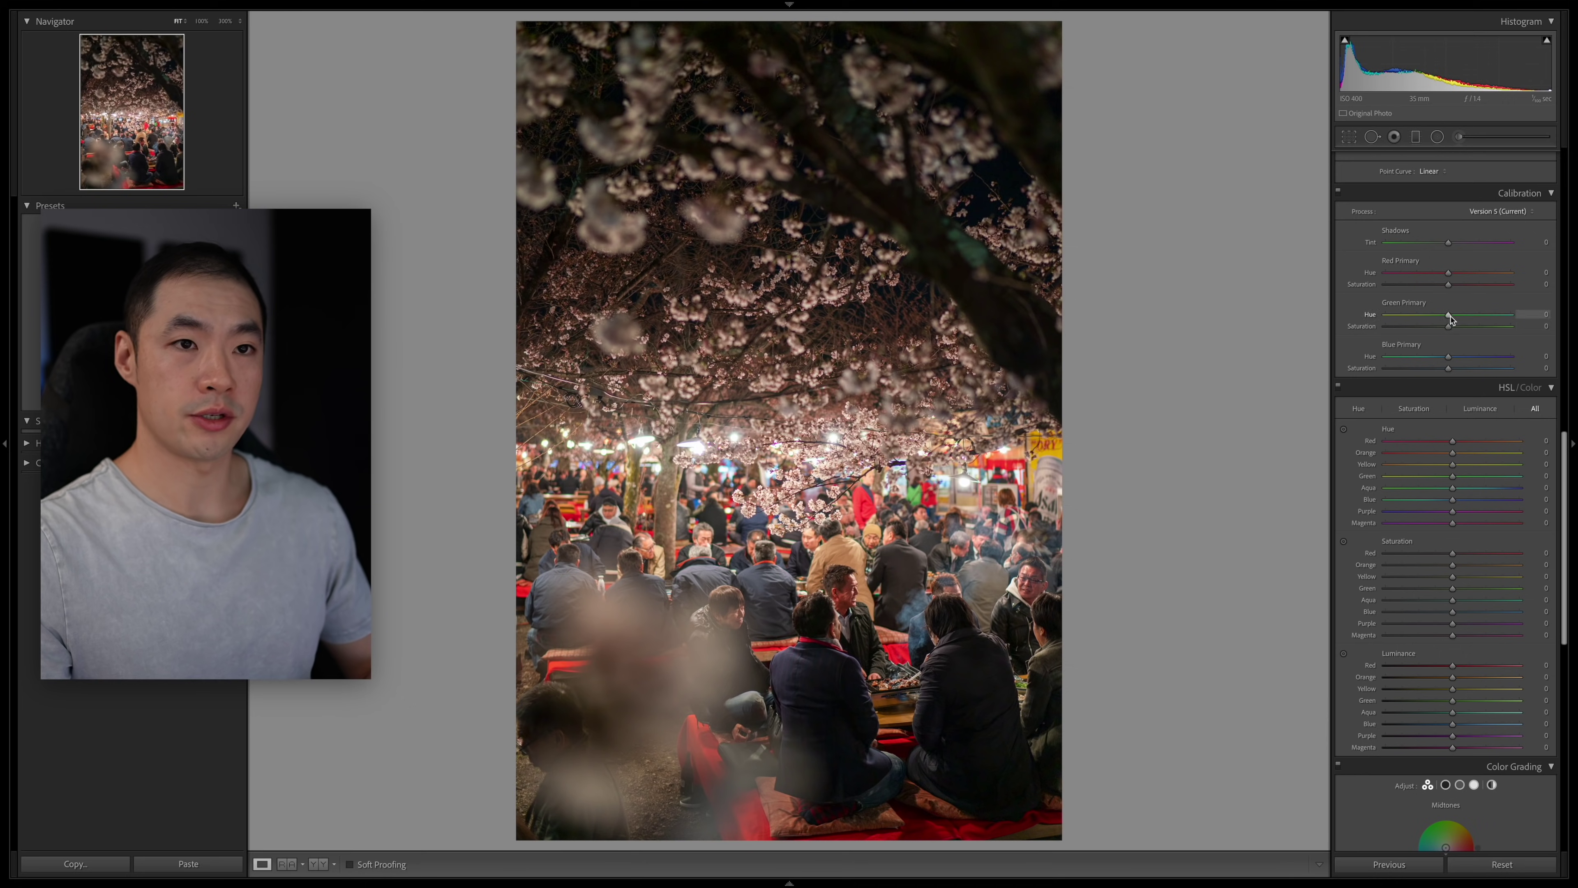
Step: Calibrate the photo with Green Primary hue +45, Blue Primary hue -18 and saturation -14, and Red Primary hue +15 and saturation -17
left_click_drag(1451, 319, 1479, 316)
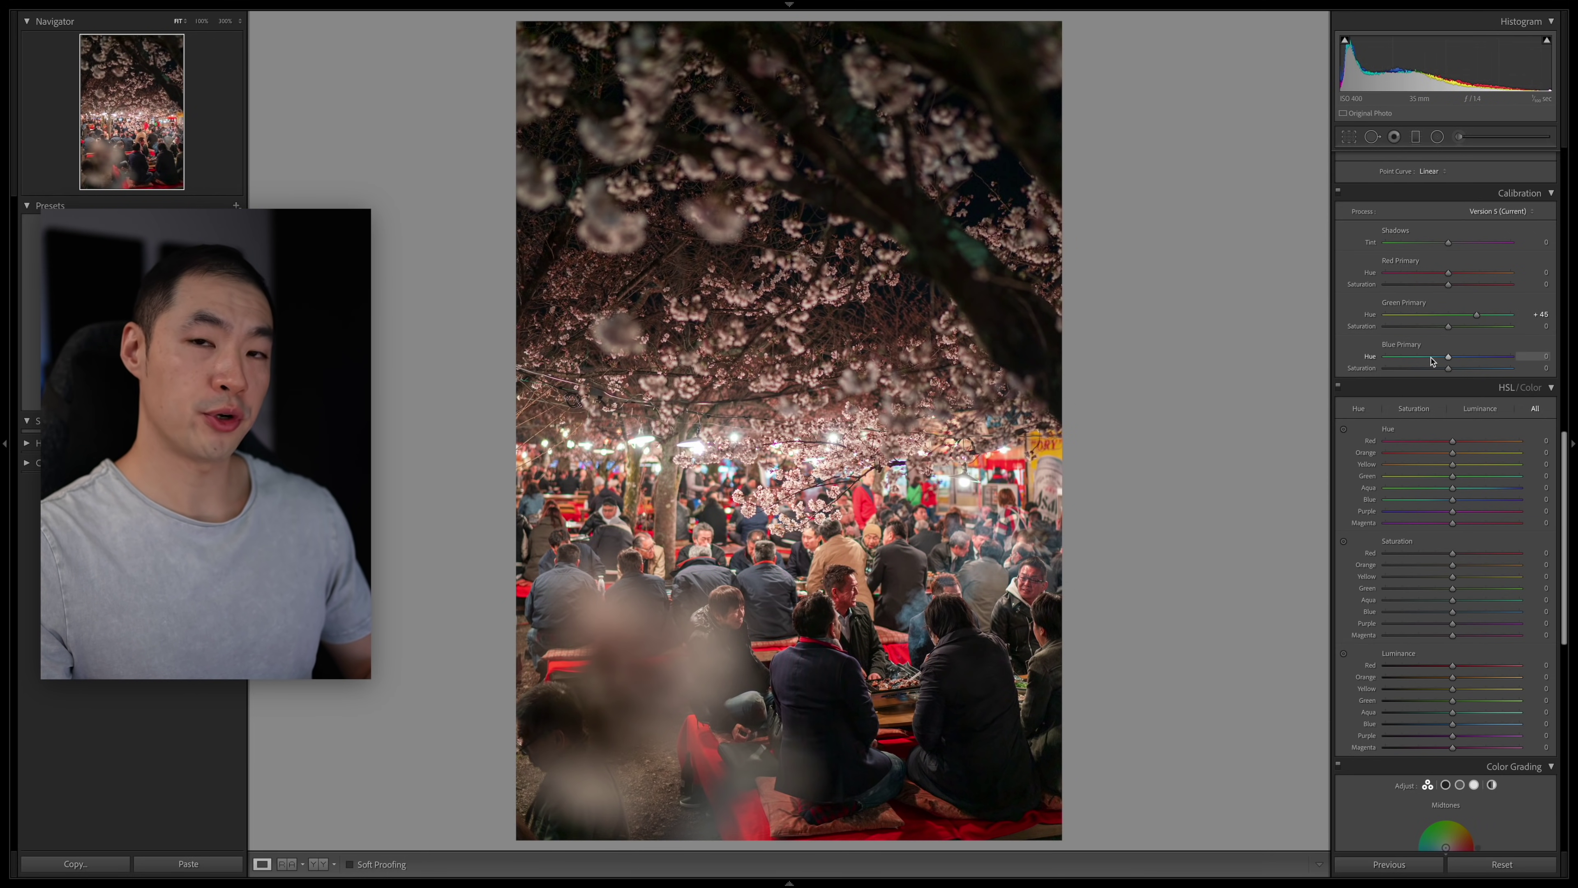
left_click_drag(1448, 359, 1437, 359)
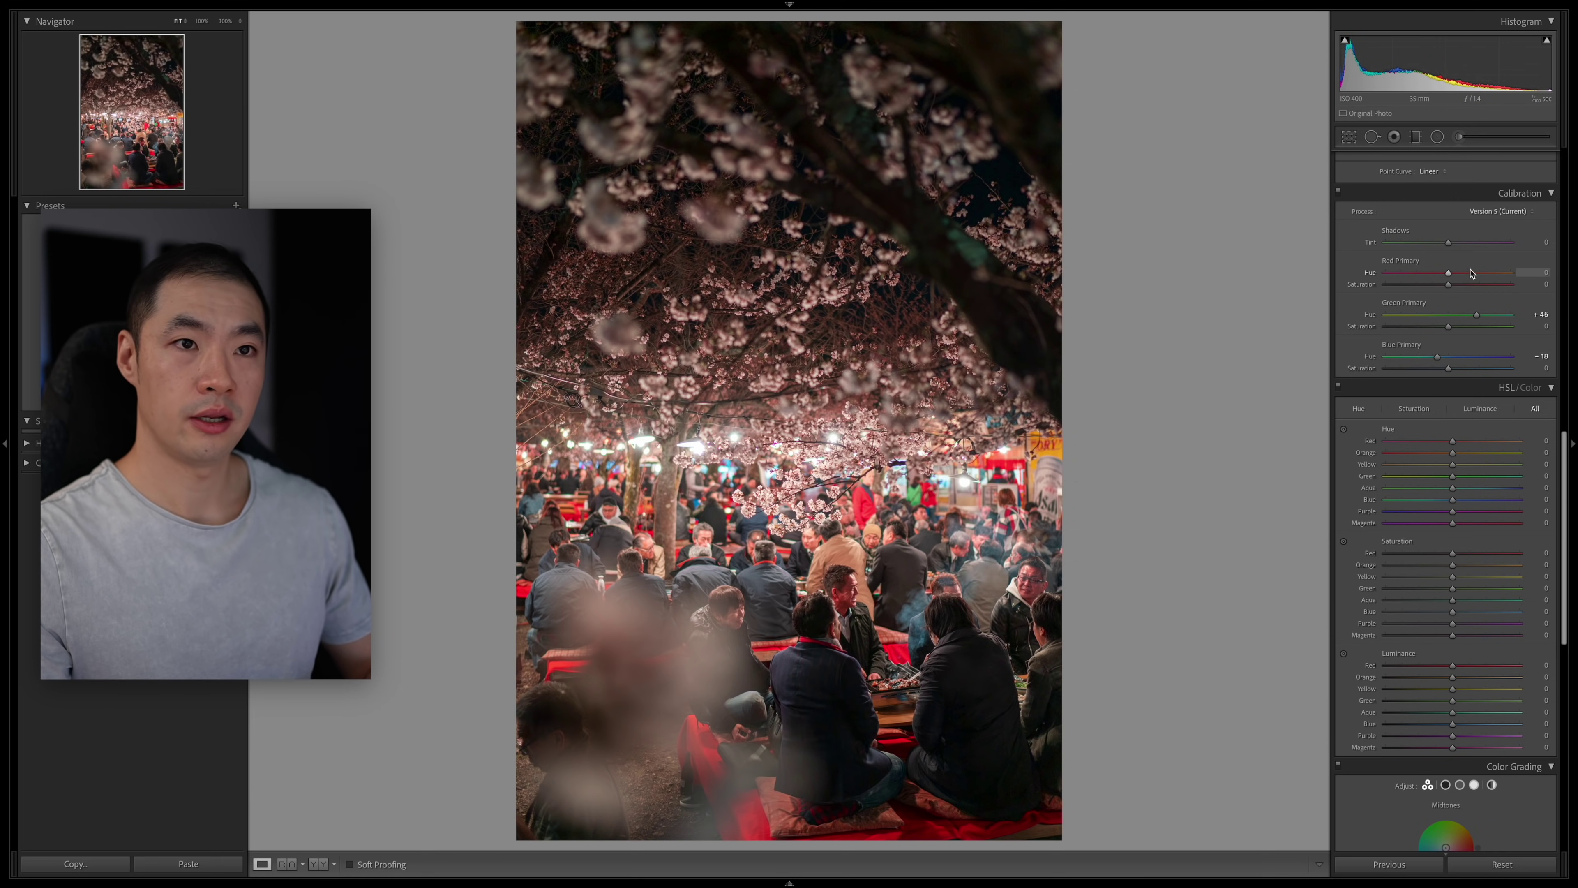
left_click_drag(1450, 277, 1438, 289)
left_click_drag(1450, 371, 1438, 370)
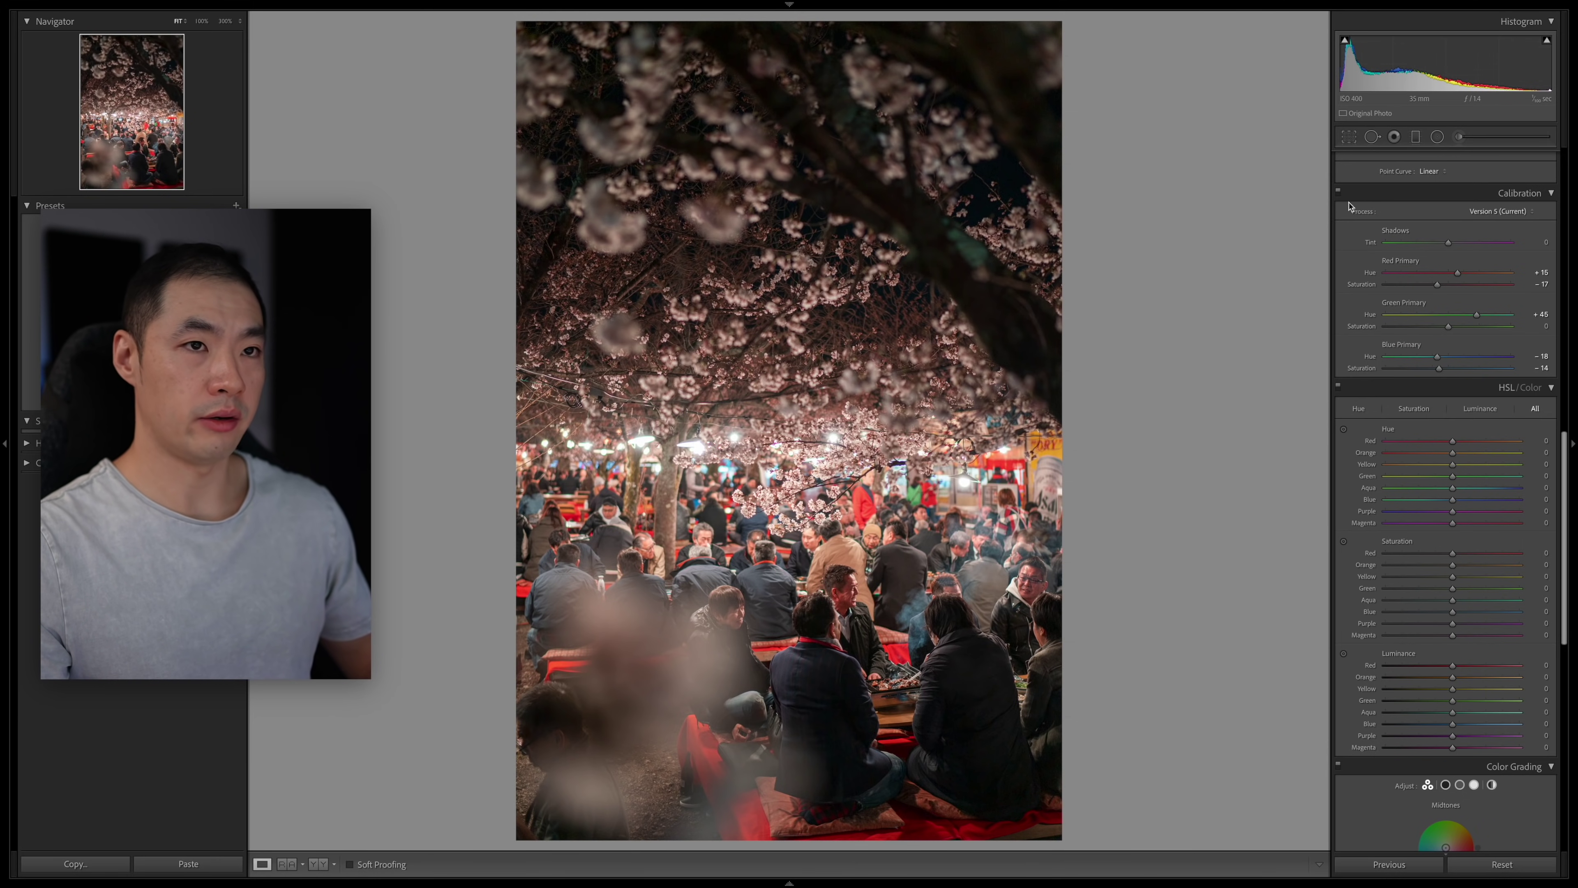
Step: Compare the photo with and without the Calibration adjustments, leaving them enabled
left_click(1339, 192)
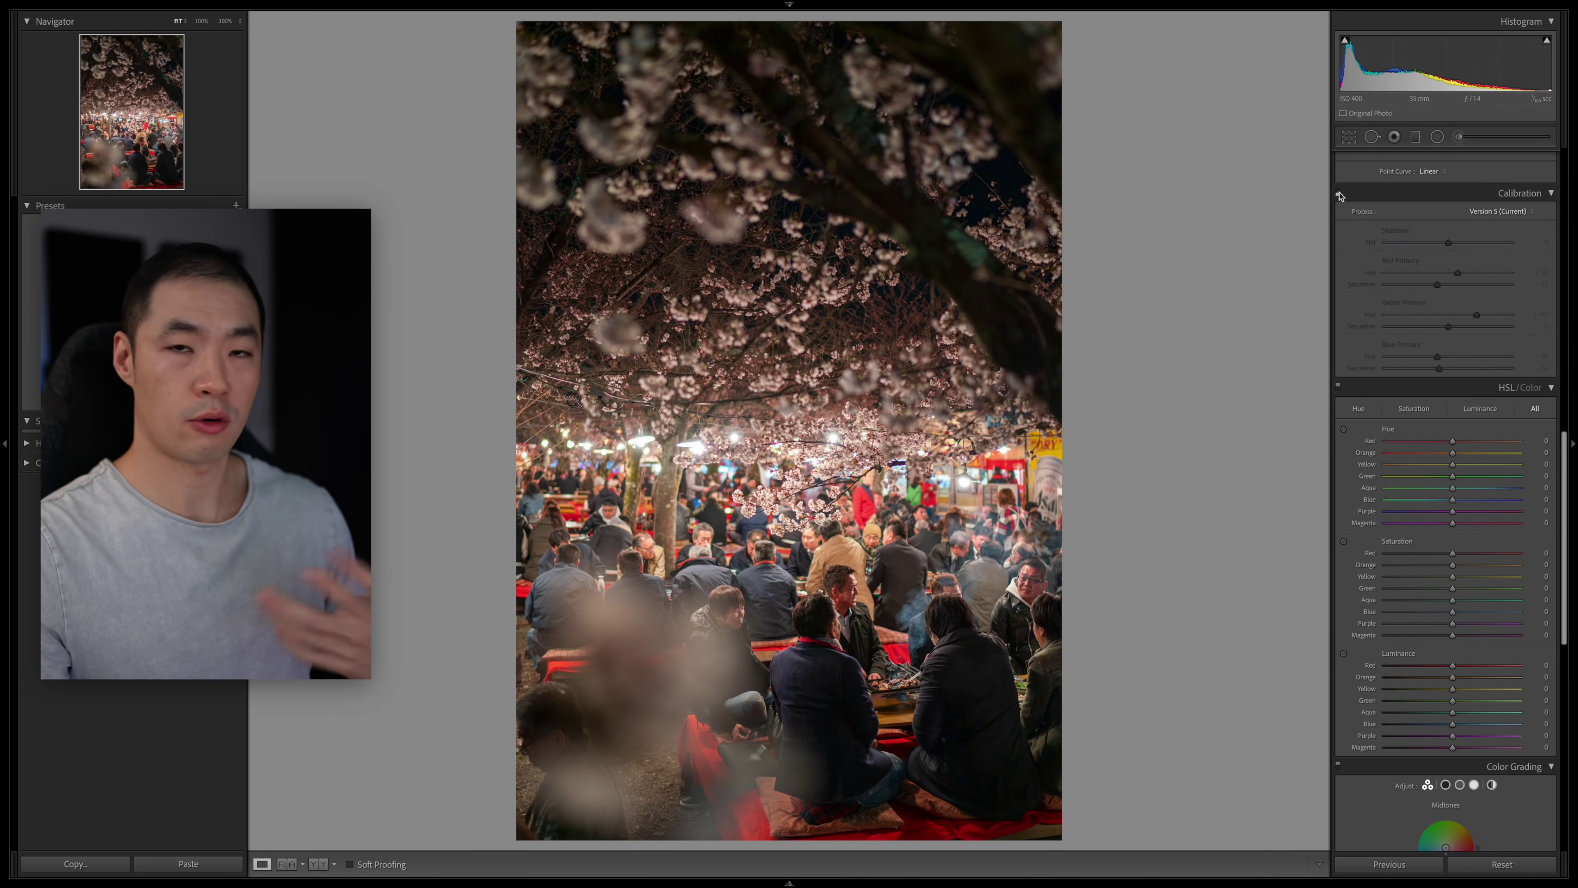
left_click(1338, 192)
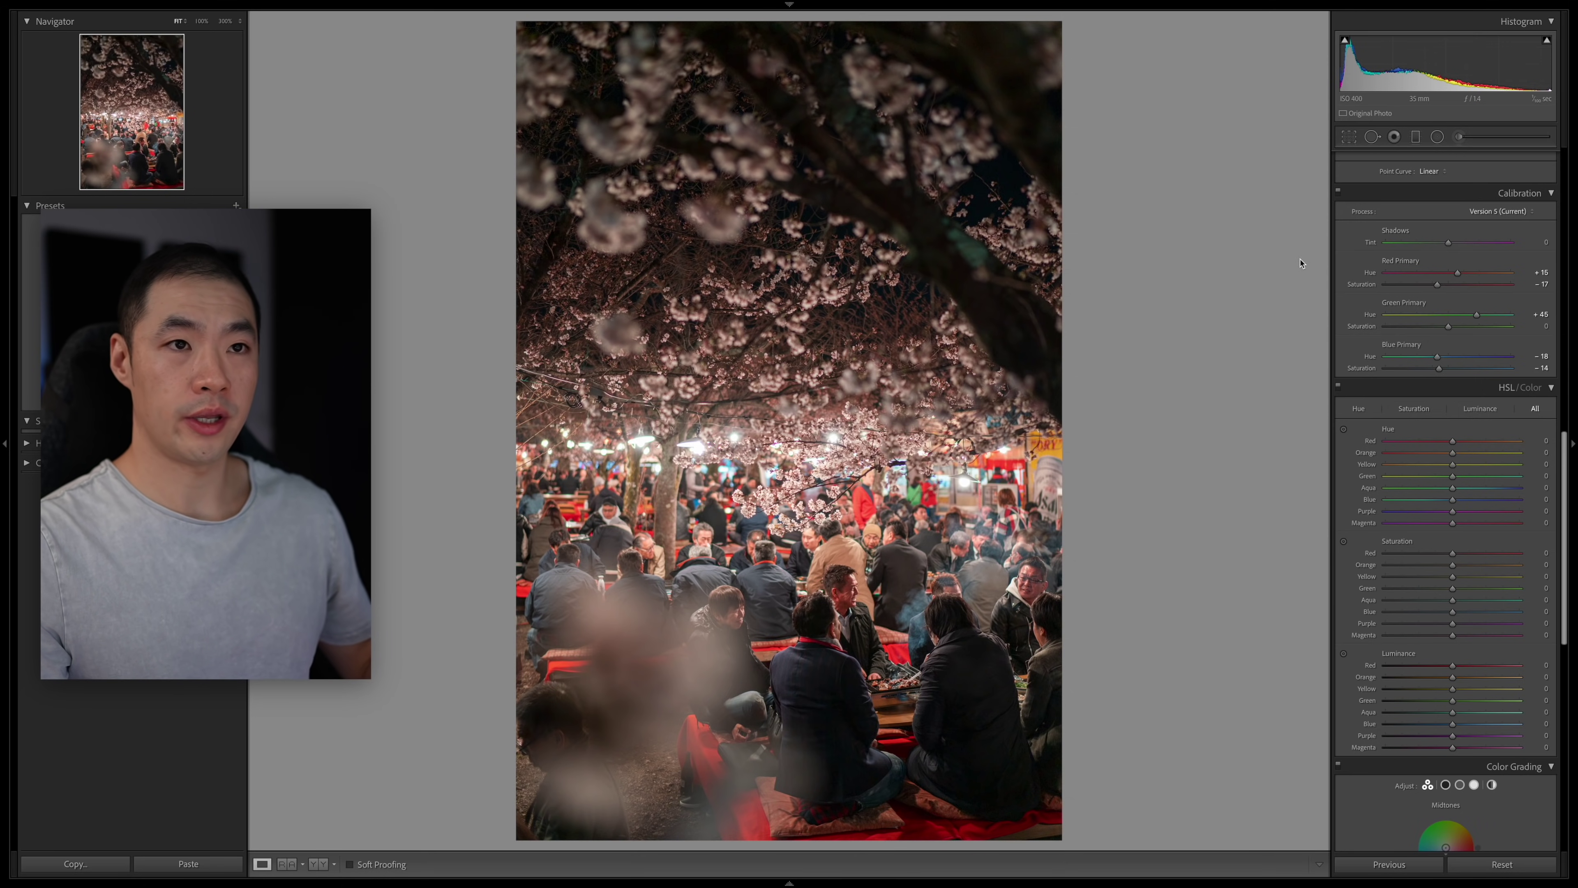
left_click(1338, 192)
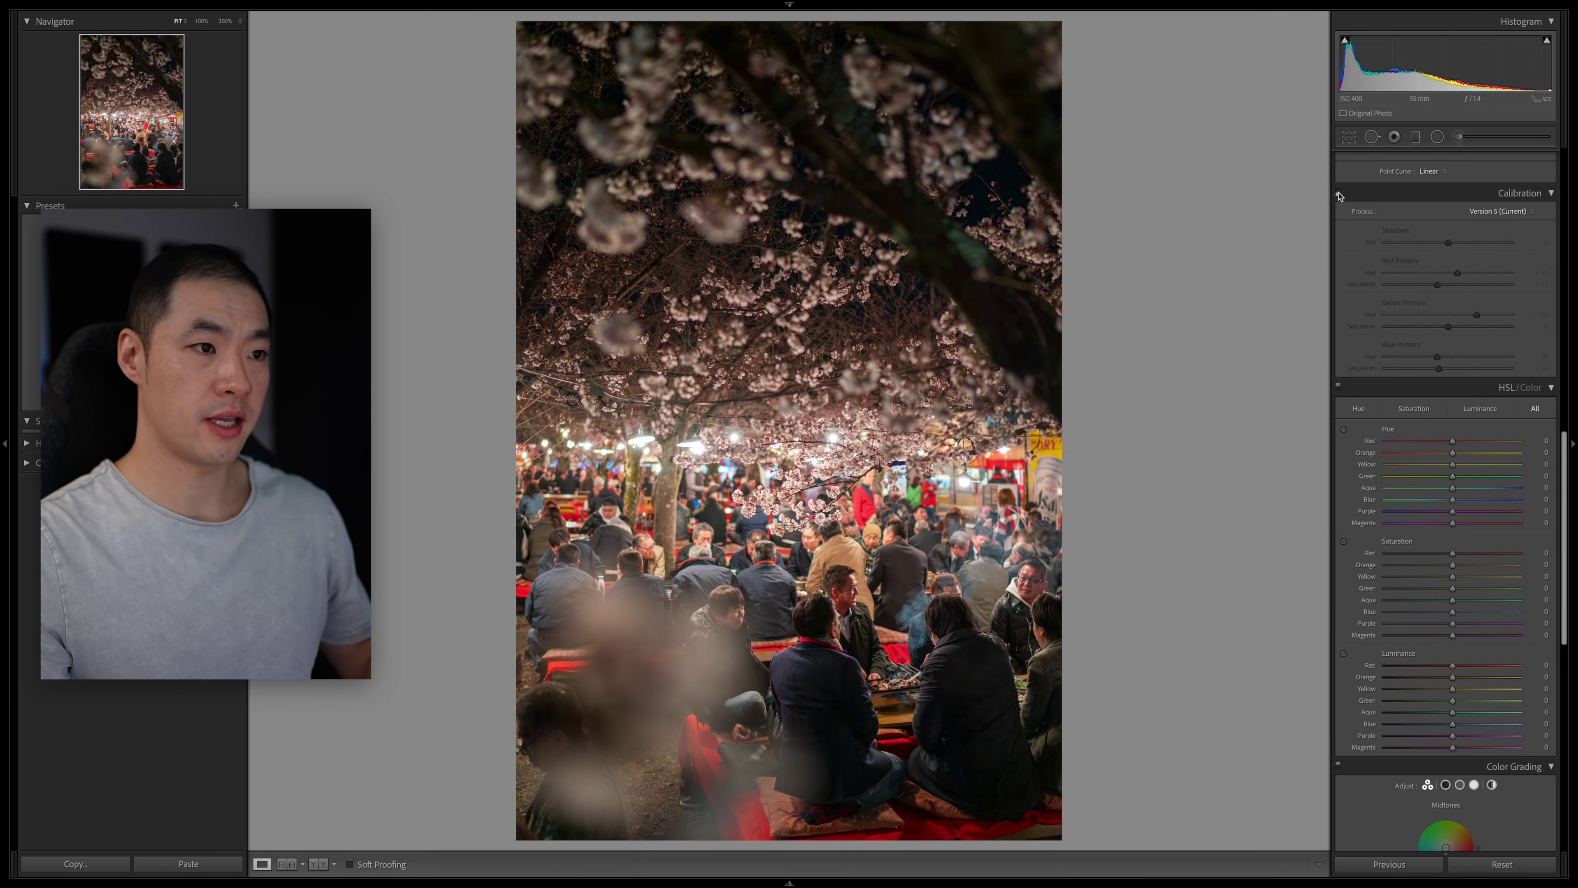
left_click(1339, 194)
left_click(1339, 194)
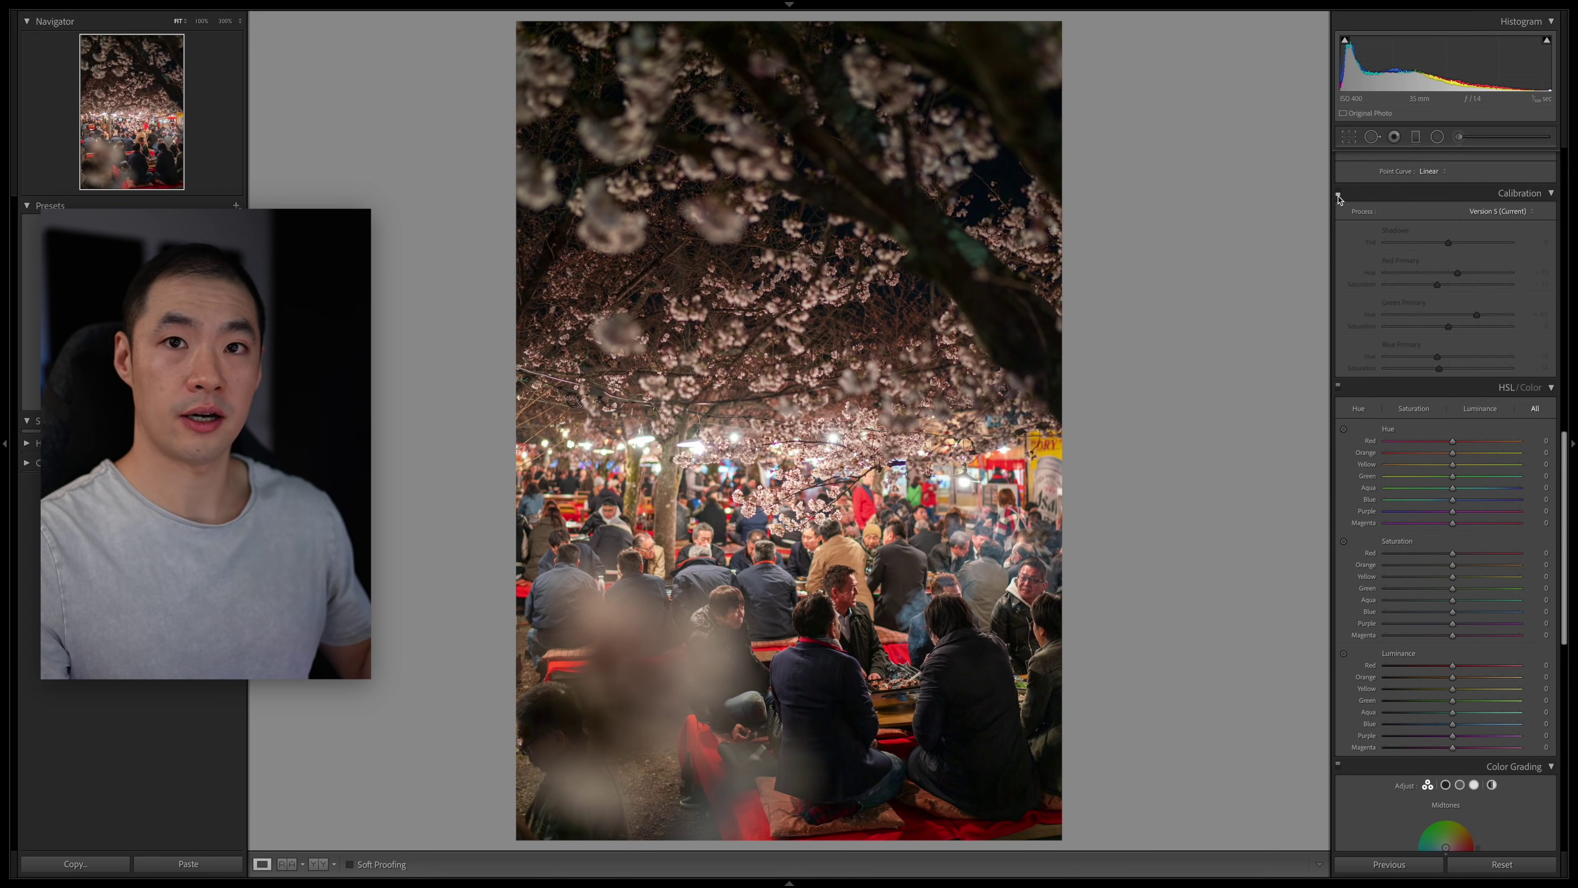
left_click(1338, 194)
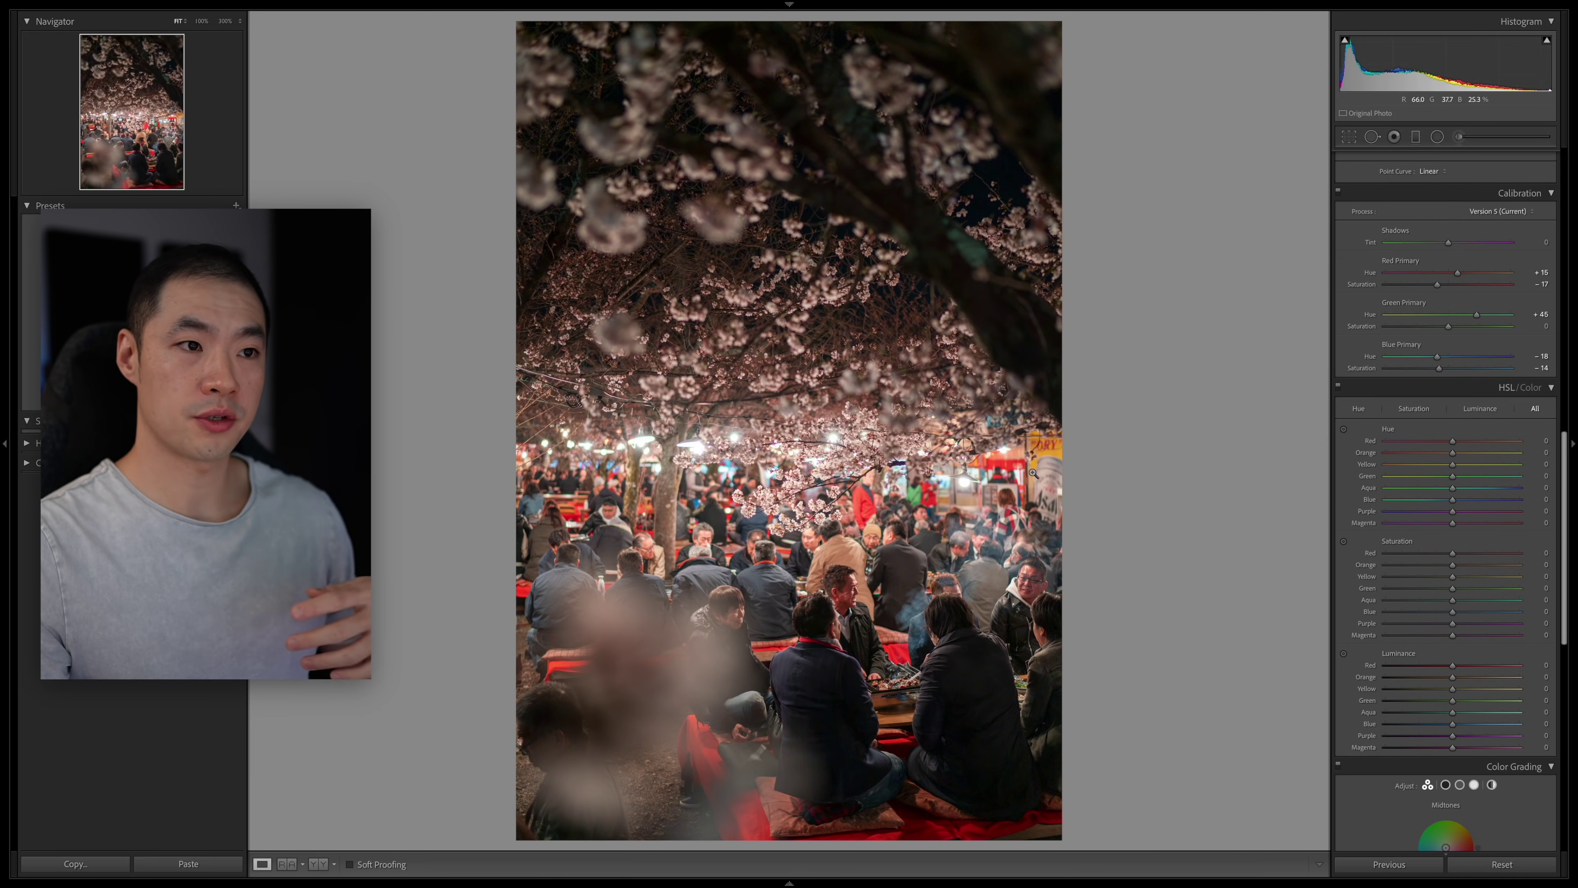
Step: Inspect the calibrated yellow sign and food stall in the cherry blossom photo at 100% zoom
left_click(1036, 385)
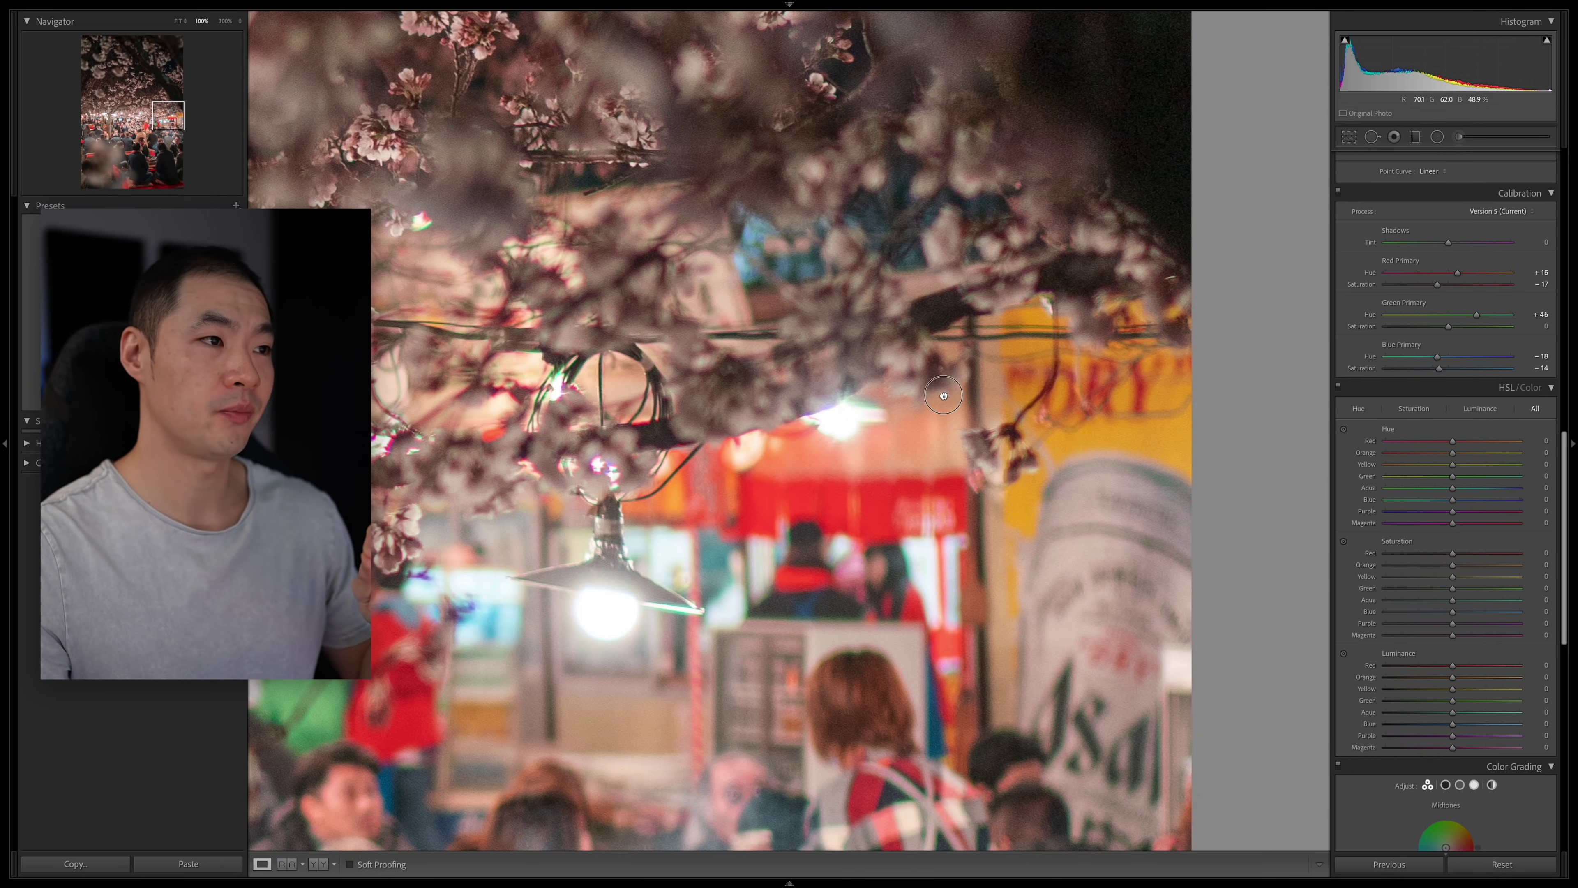
left_click(971, 502)
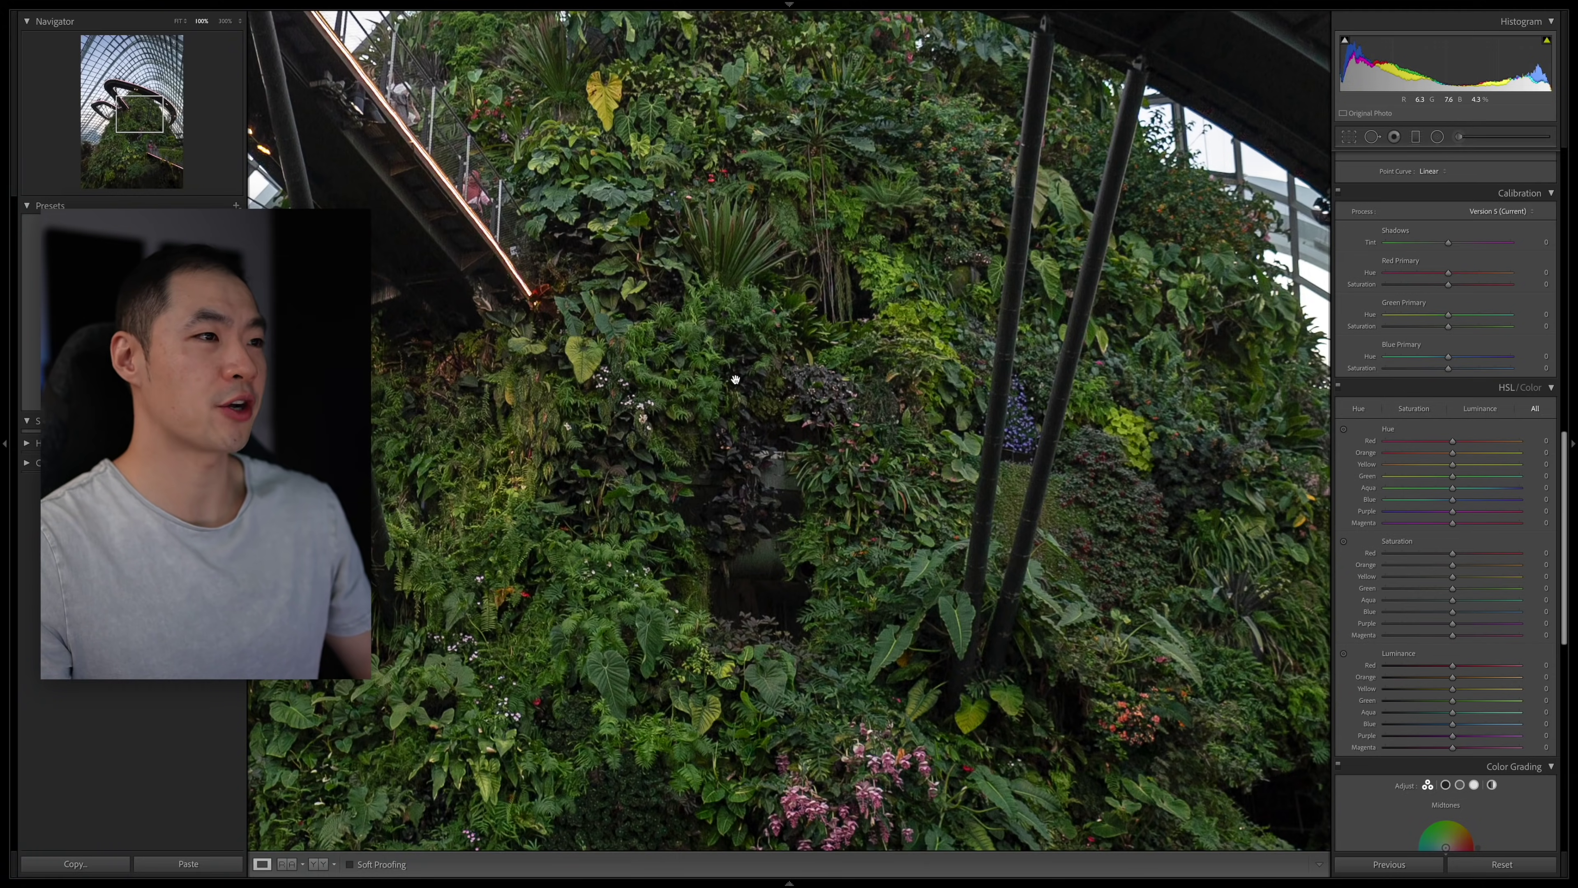
Step: Inspect the foliage in the glass dome garden photo at 100% zoom, and raise its Green Primary hue to about +85
left_click_drag(736, 379, 893, 489)
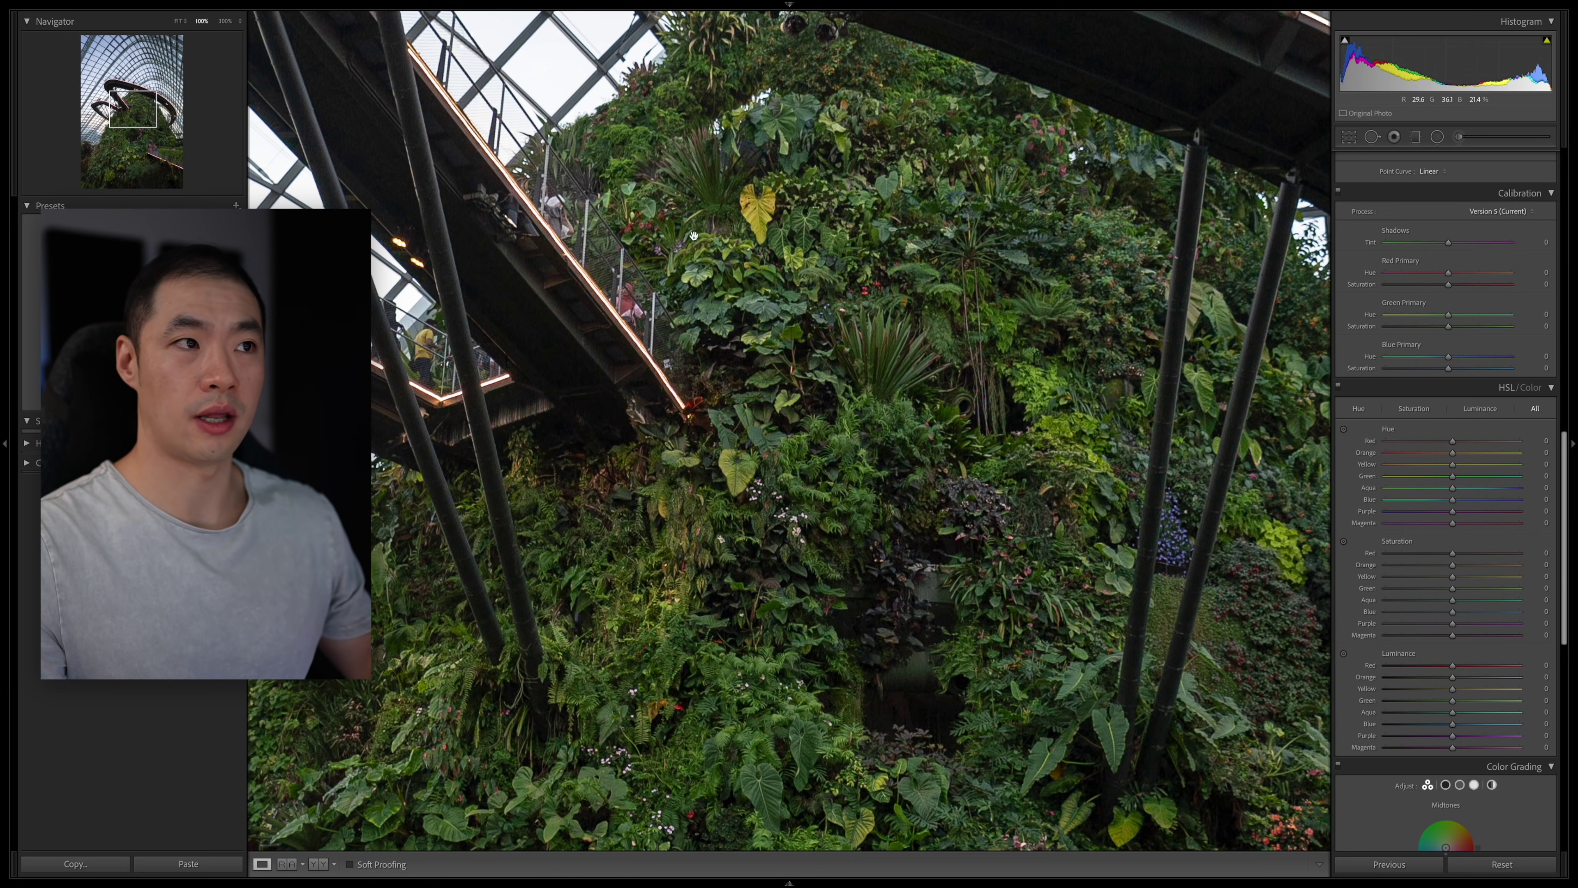
left_click(805, 552)
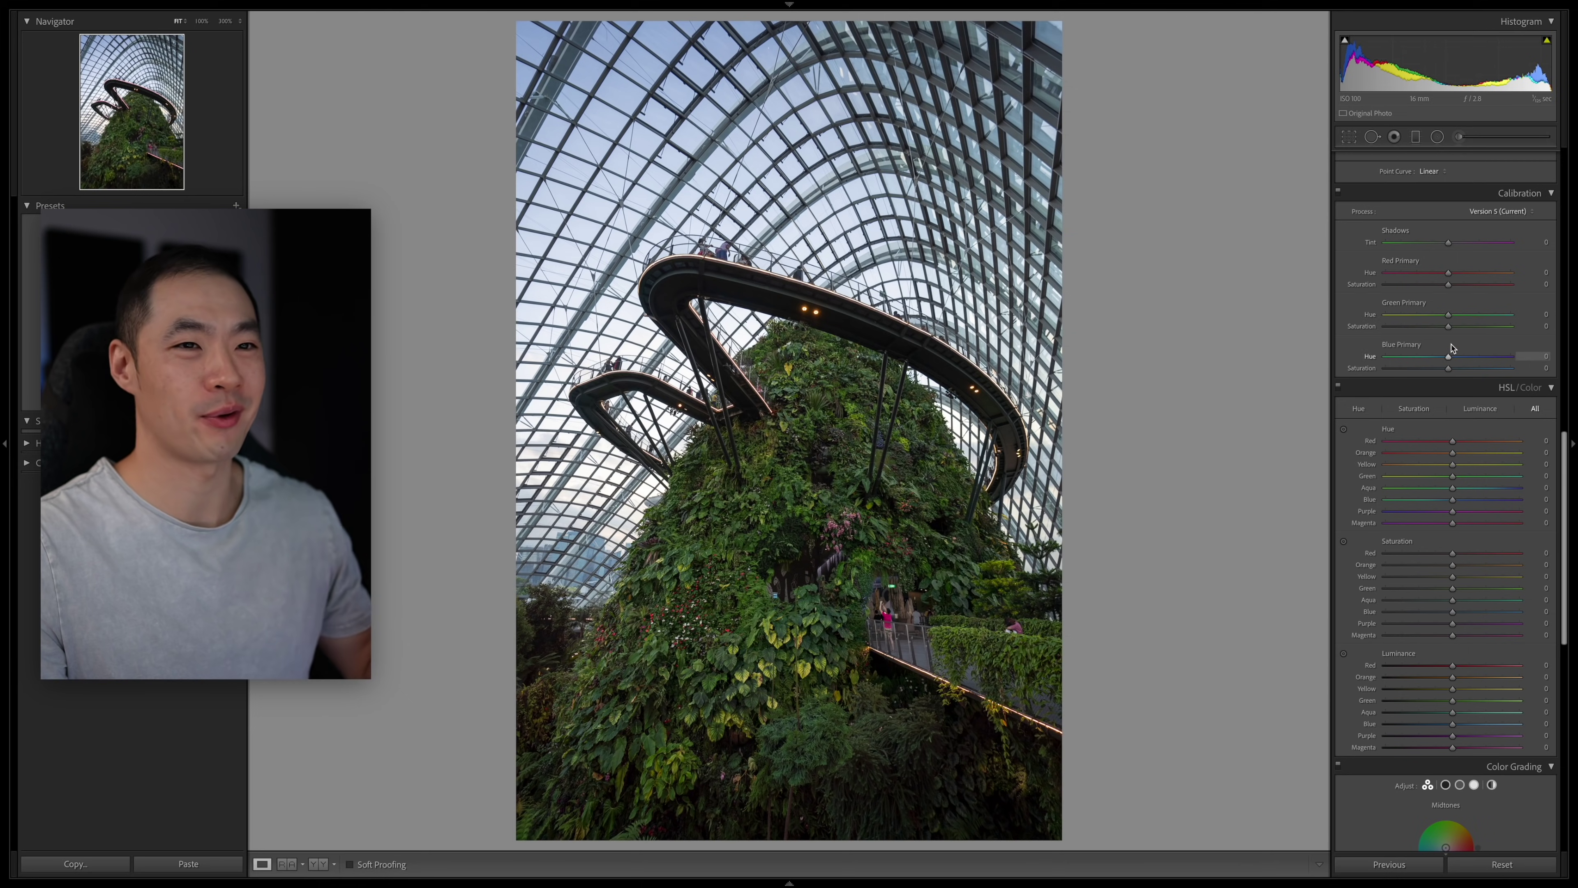
left_click_drag(1447, 317, 1503, 319)
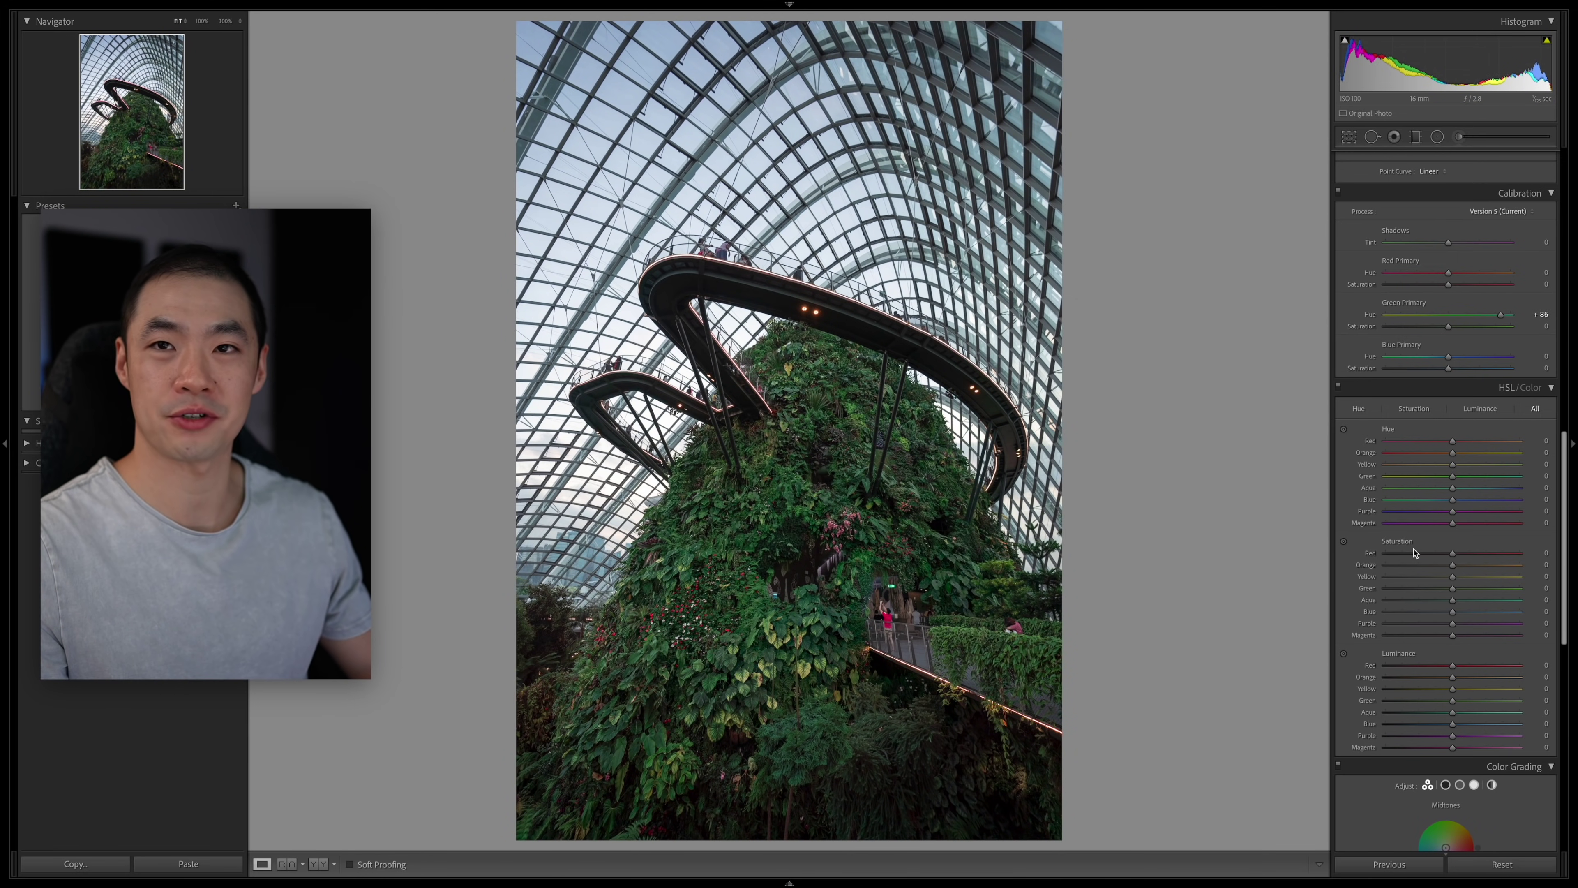
Step: Compare the dome garden photo with and without the Calibration adjustment, leaving it enabled
left_click(1338, 192)
left_click(1338, 191)
left_click(1338, 191)
left_click(1338, 191)
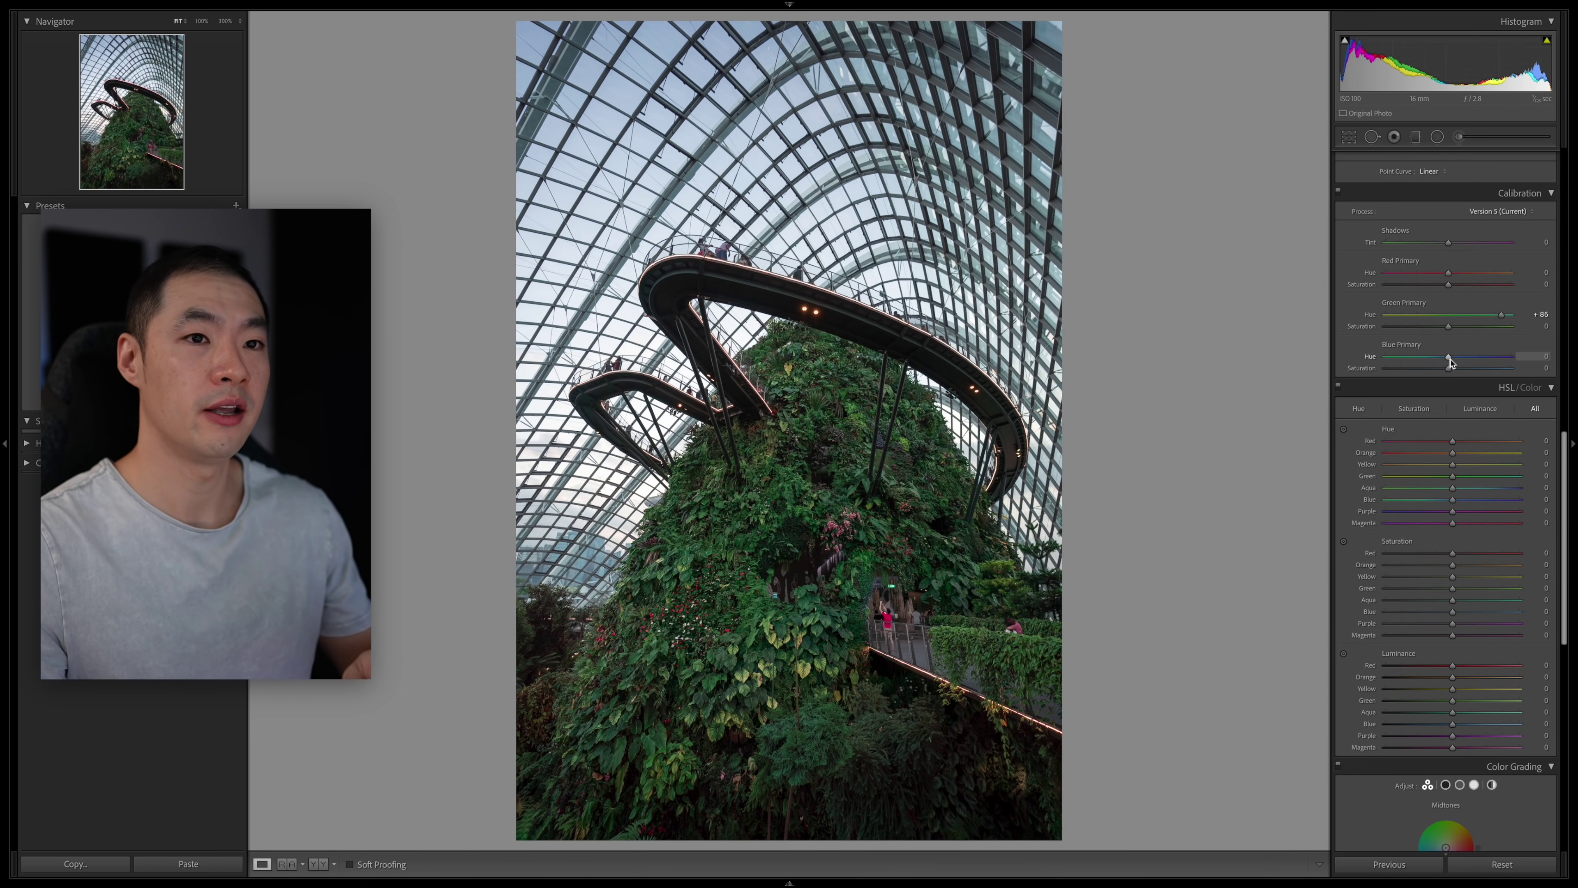
Step: Set the dome garden photo's Blue Primary hue to +87 and shift the HSL purple hue to -100
left_click_drag(1450, 360, 1506, 358)
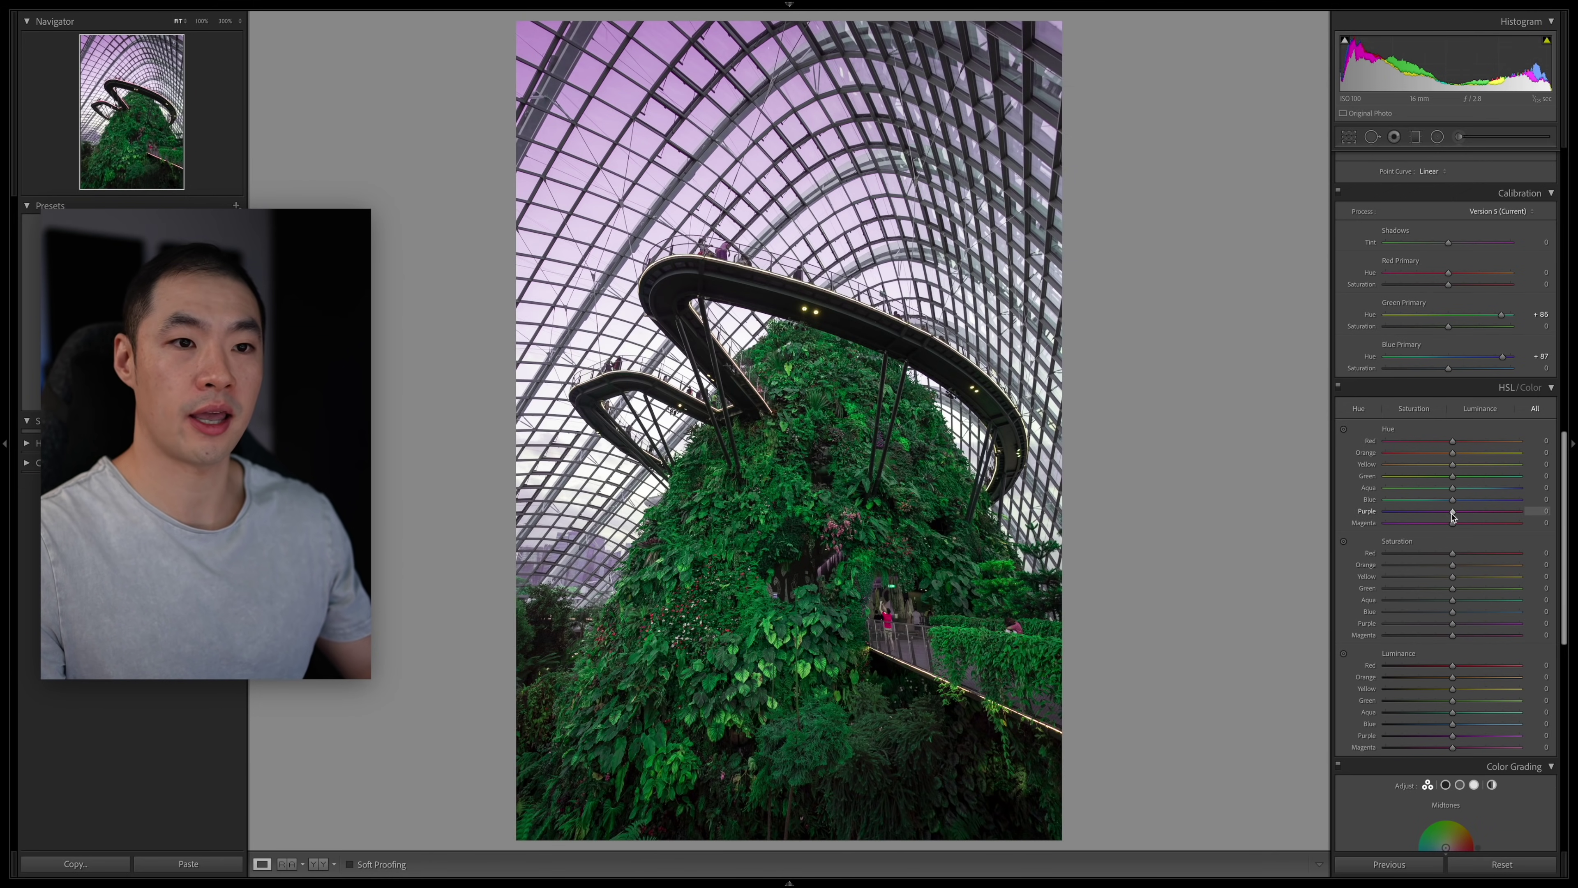
left_click_drag(1453, 515, 1389, 520)
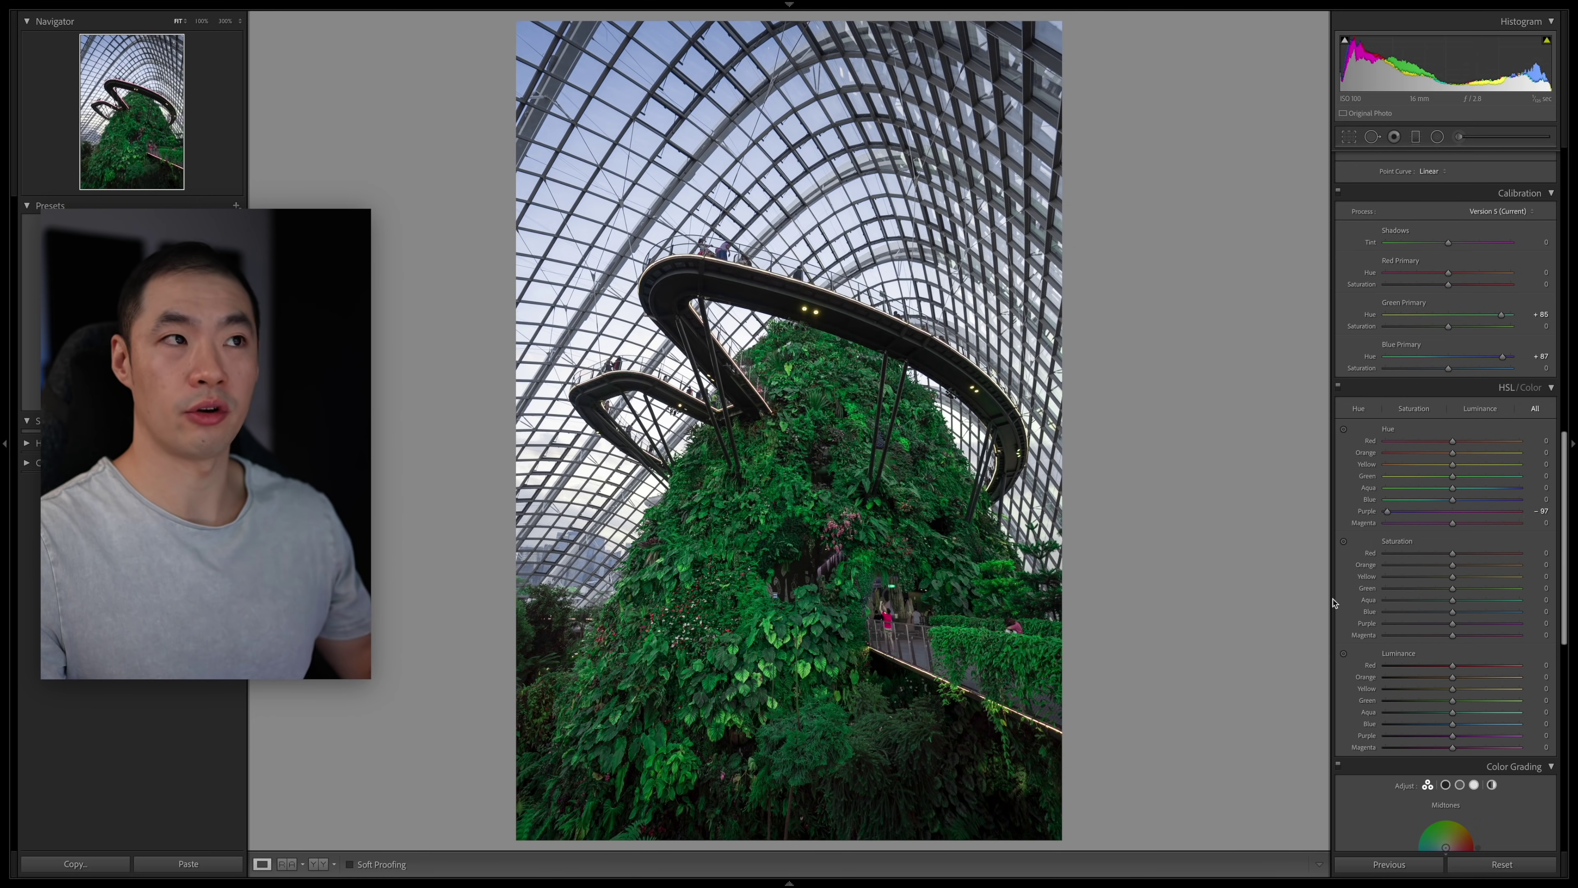
left_click_drag(1386, 510, 1381, 512)
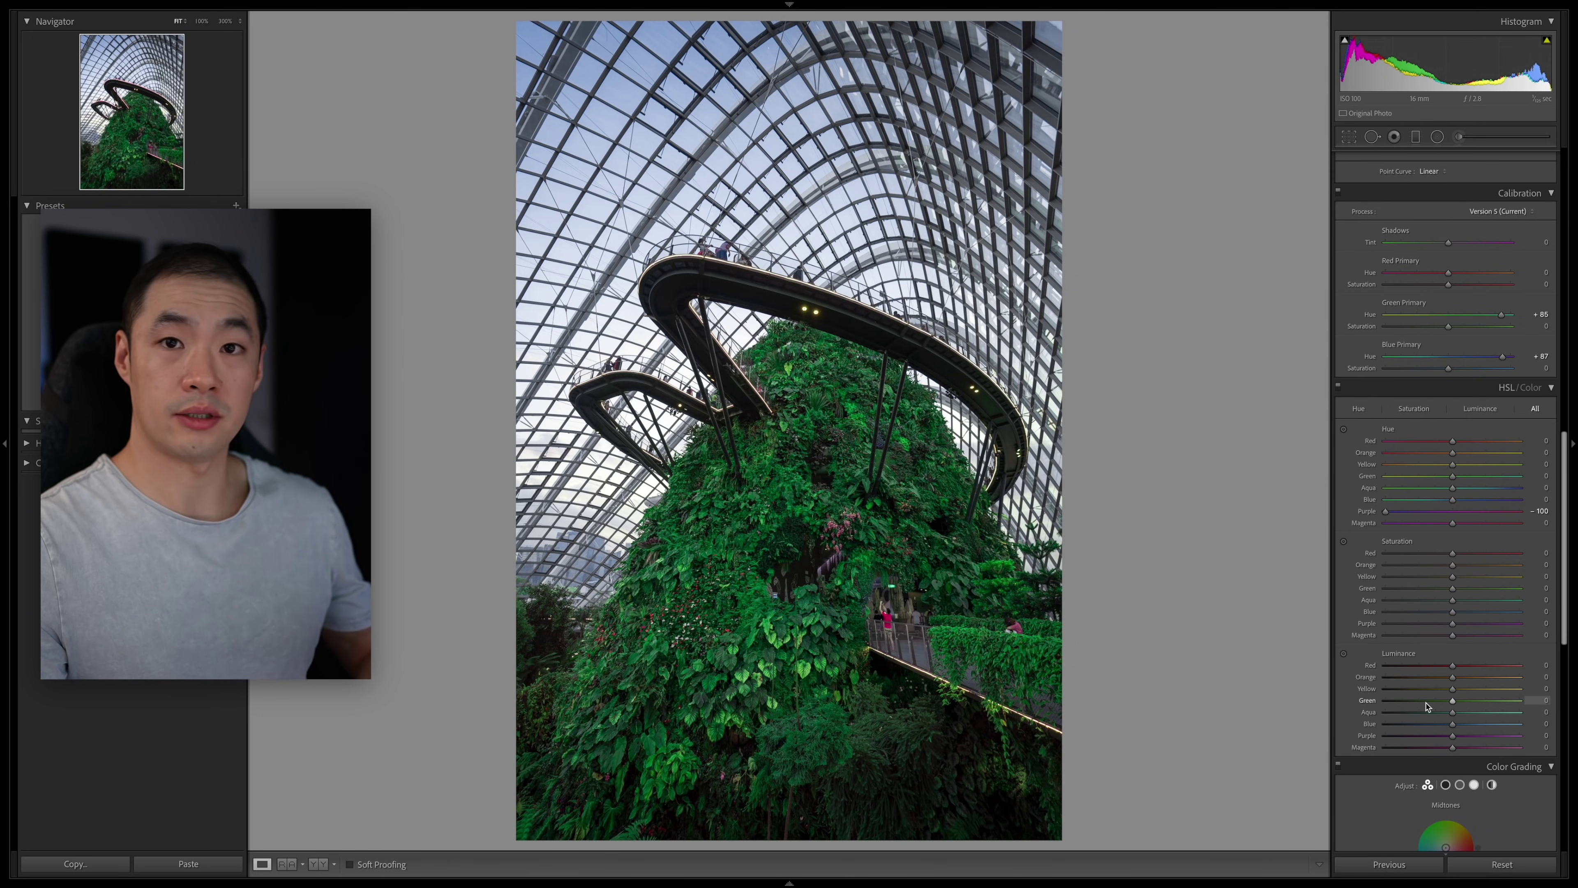
Step: Tone down the foliage with HSL green saturation -51, yellow luminance -23 and green luminance -35
mouse_move(1427, 707)
left_mouse_down()
mouse_move(1441, 688)
mouse_move(1429, 701)
left_mouse_up()
left_click_drag(1452, 588, 1419, 591)
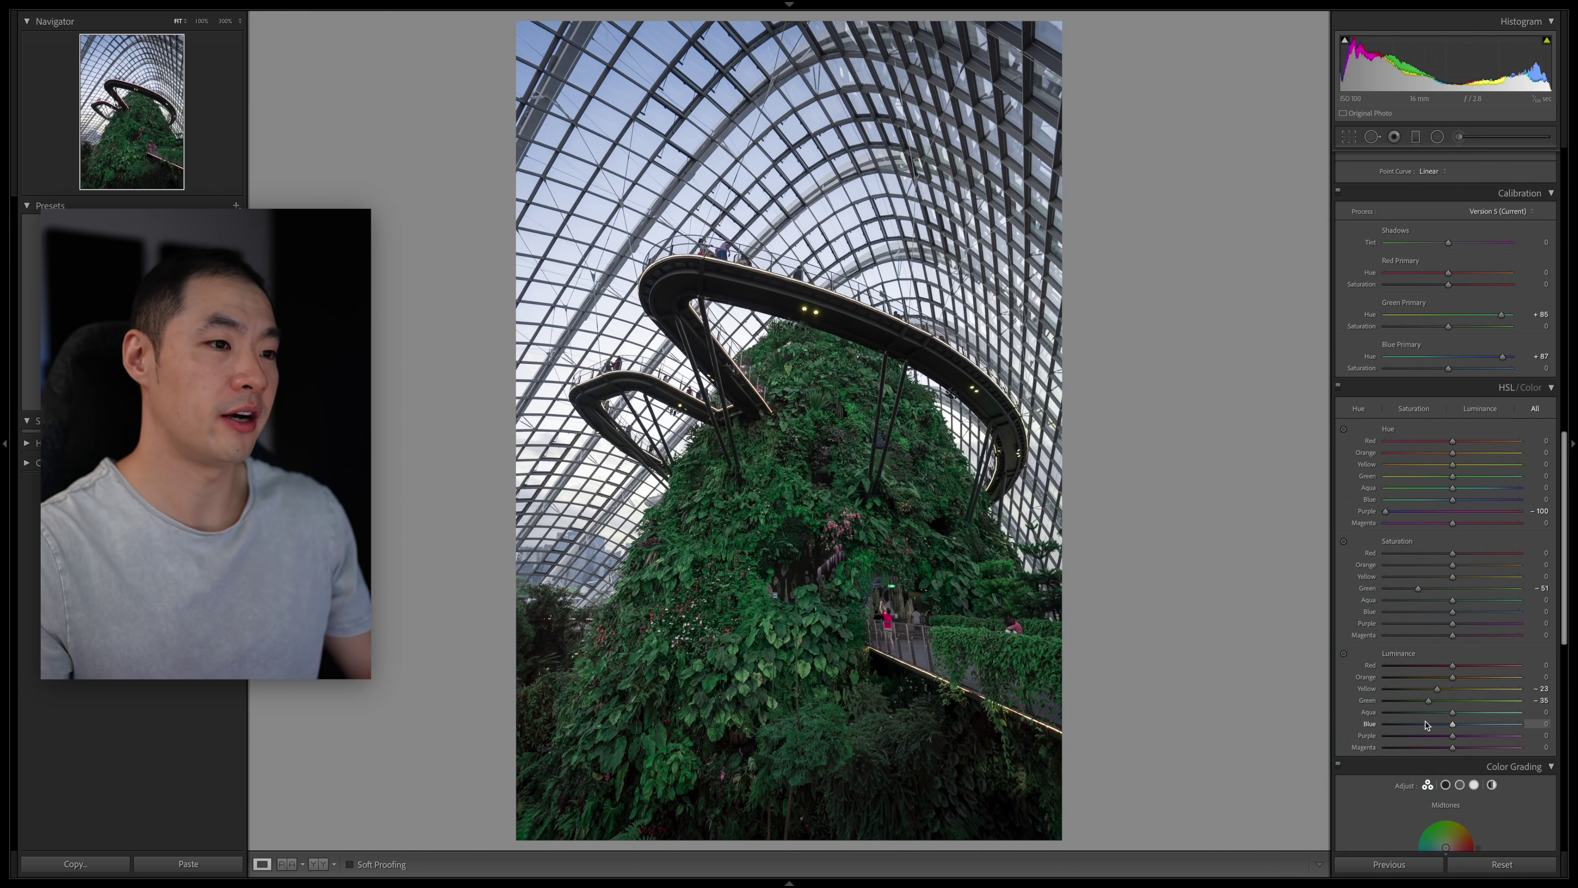
Step: Switch to the library bookshelf photo and calibrate it with Blue Primary hue -51 and Red Primary hue +21
key("Right")
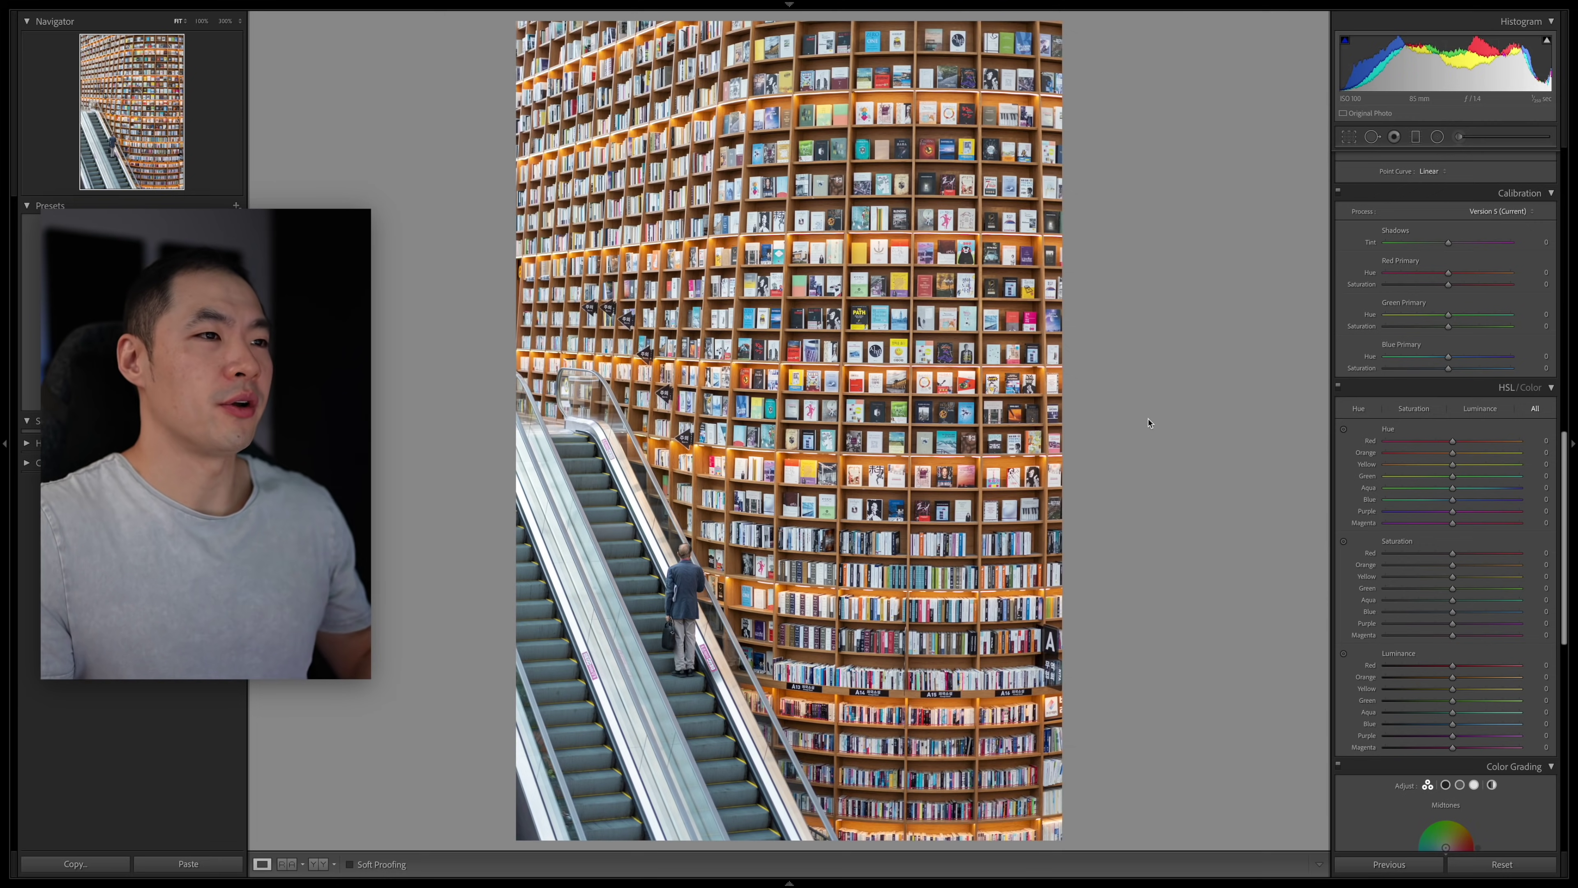
left_click(906, 440)
left_click_drag(906, 441, 955, 504)
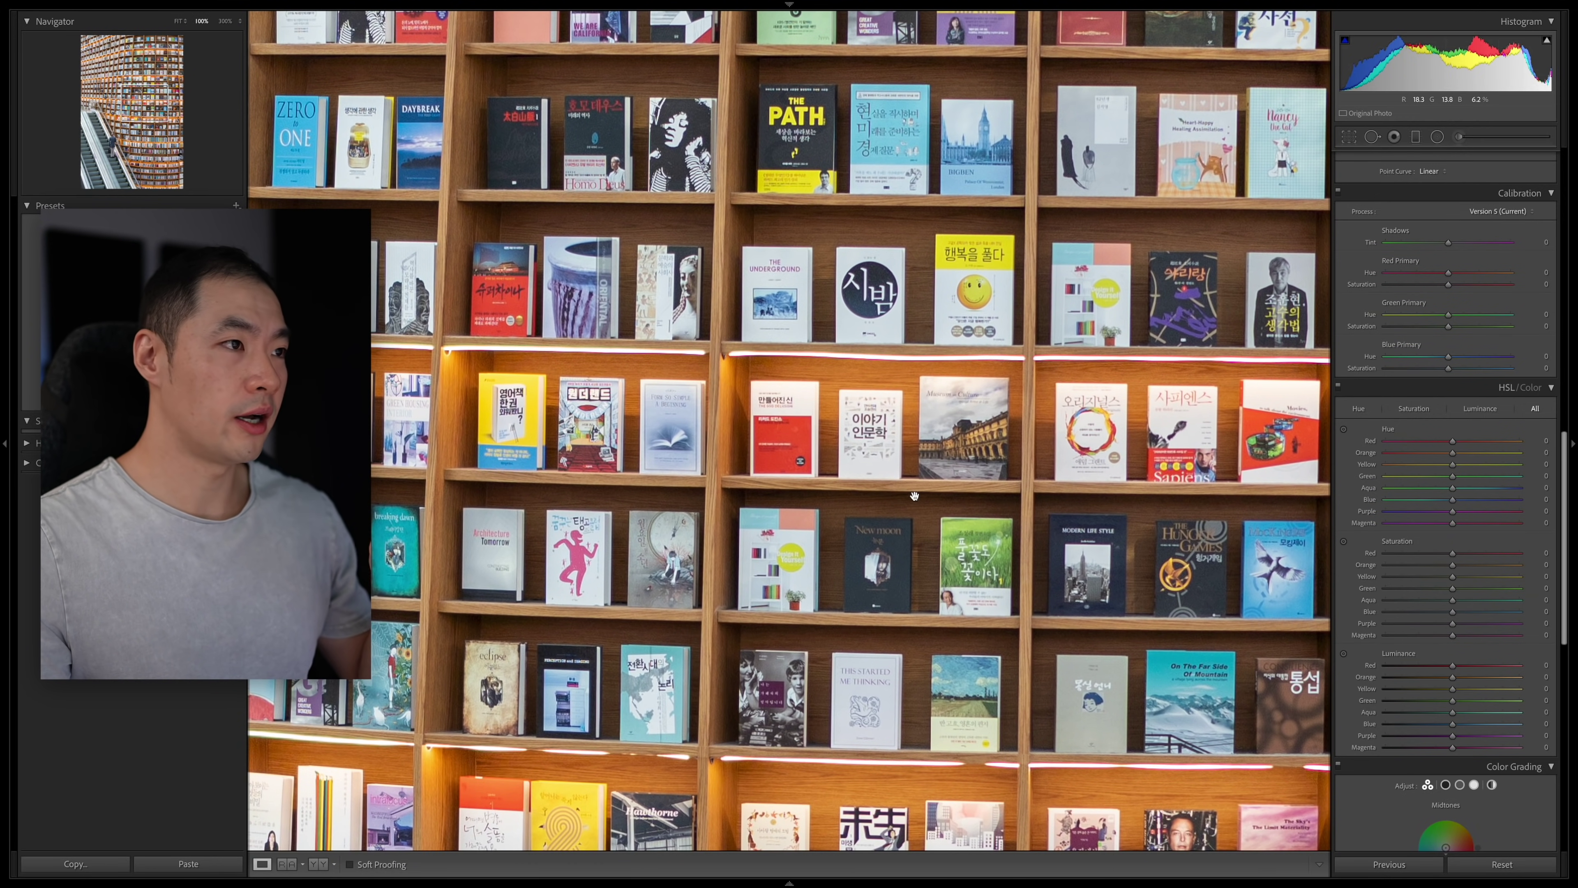
left_click_drag(622, 349, 651, 433)
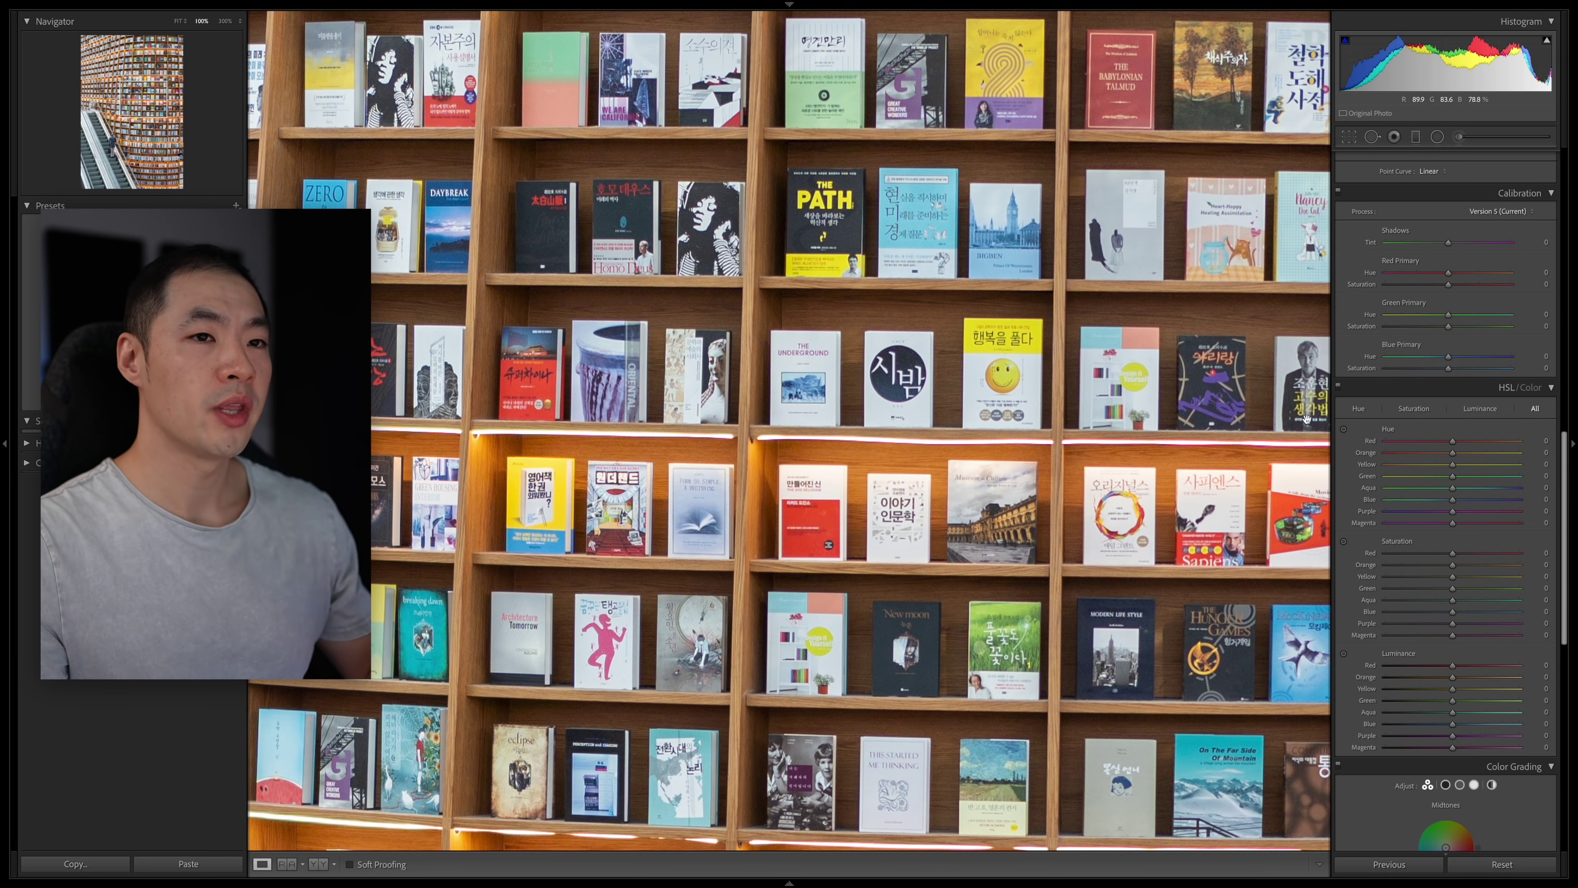
left_click(1445, 361)
left_click_drag(1447, 362, 1416, 362)
key("z")
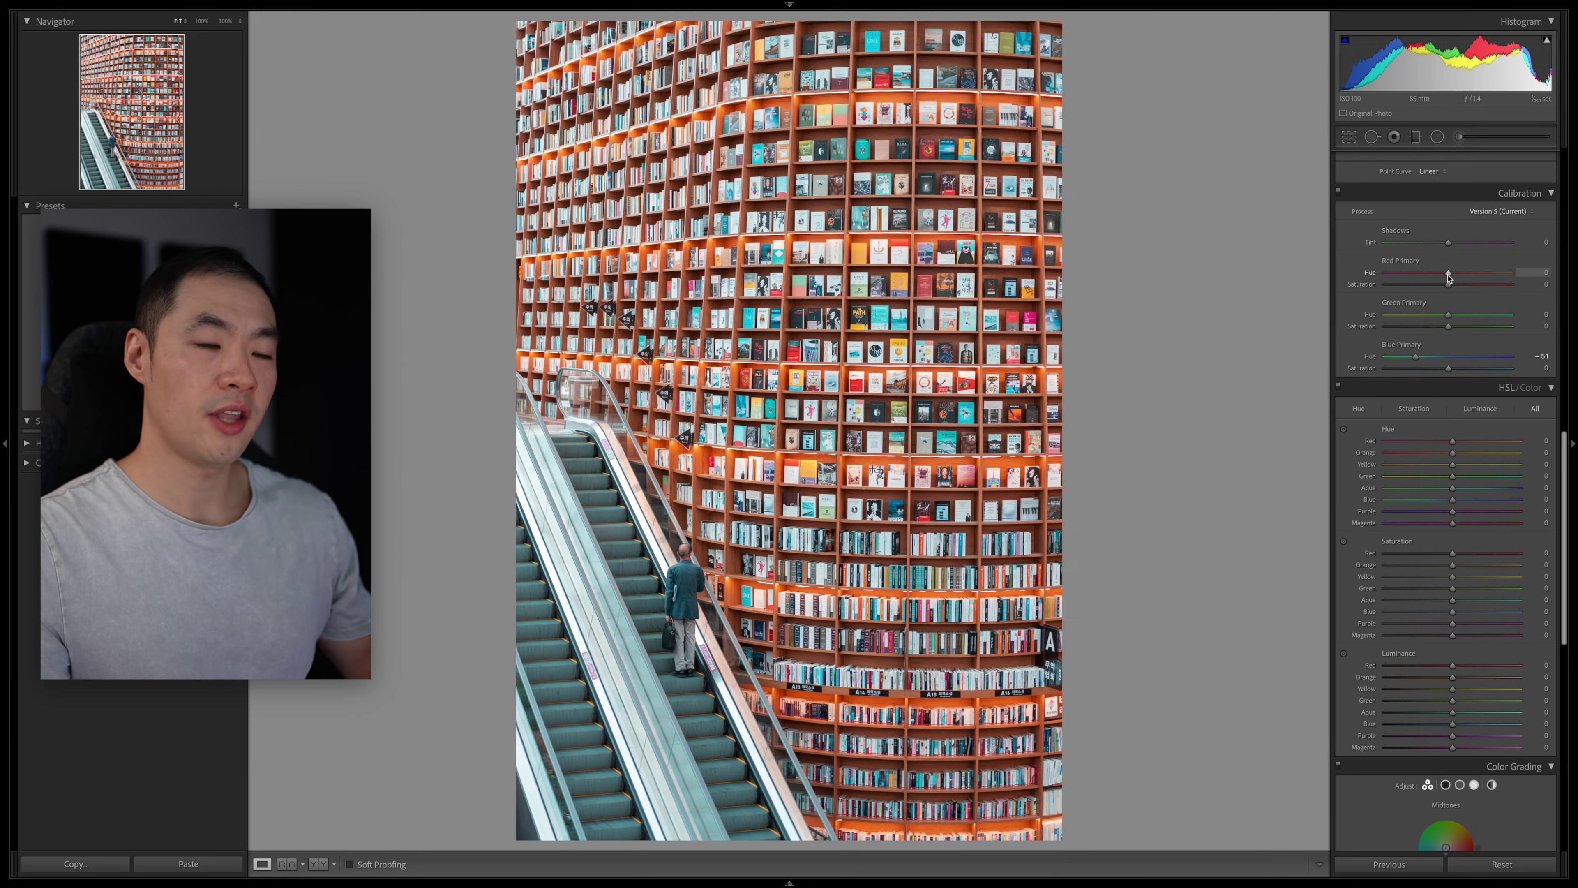
left_click_drag(1450, 276, 1462, 275)
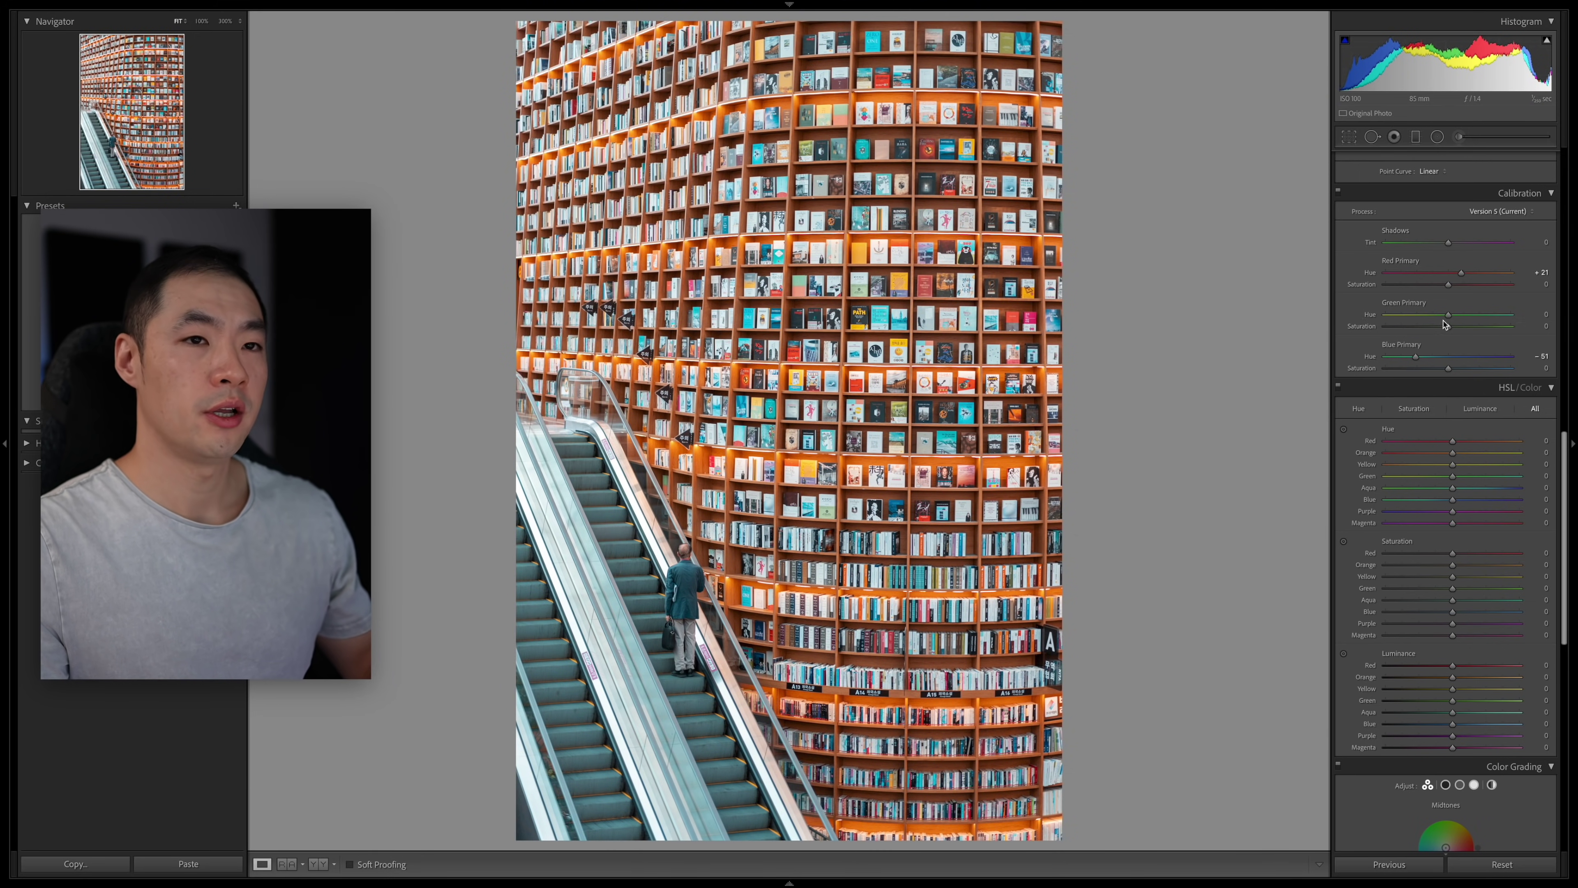
Step: Set the bookshelf photo's Green Primary hue to +74 and saturation to -27, and its Blue Primary saturation to +15
left_click_drag(1448, 315, 1492, 314)
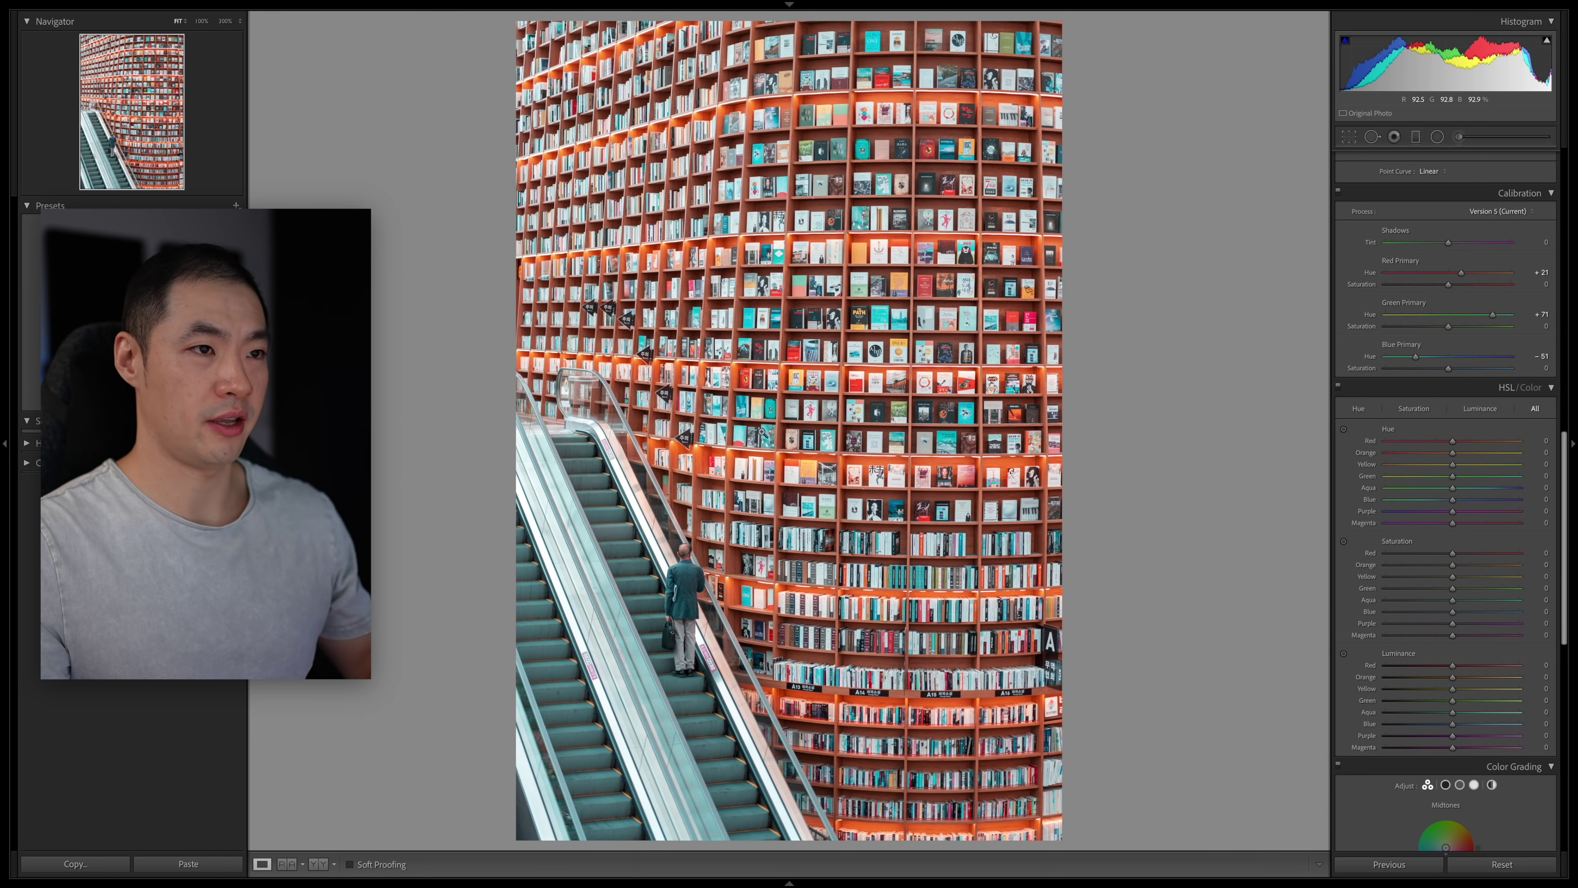
left_click_drag(1493, 316, 1494, 316)
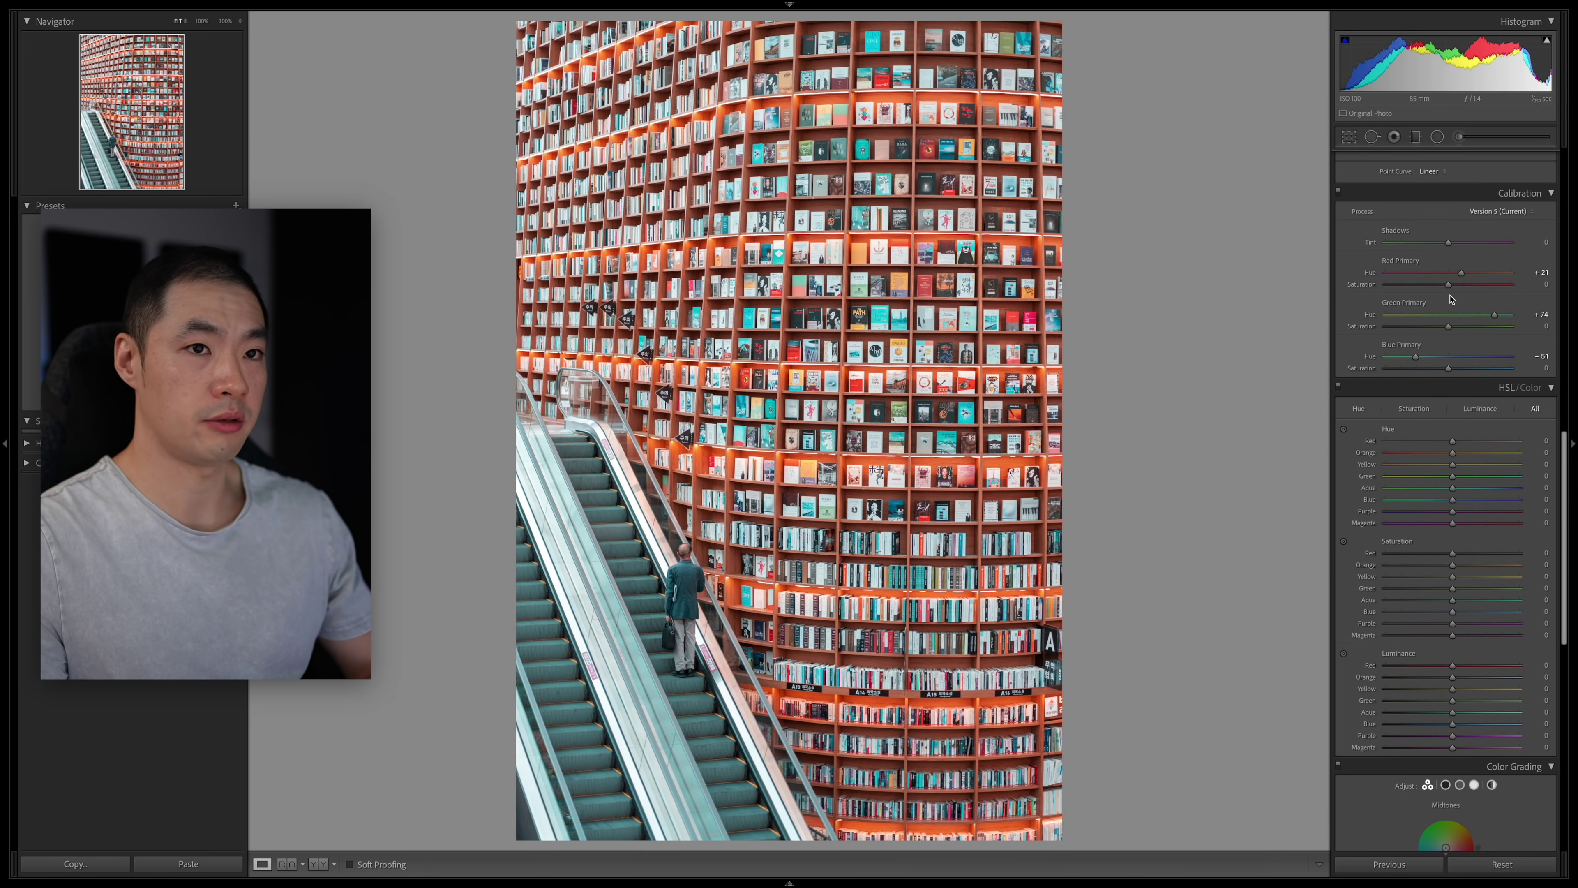
left_click_drag(1448, 330, 1431, 329)
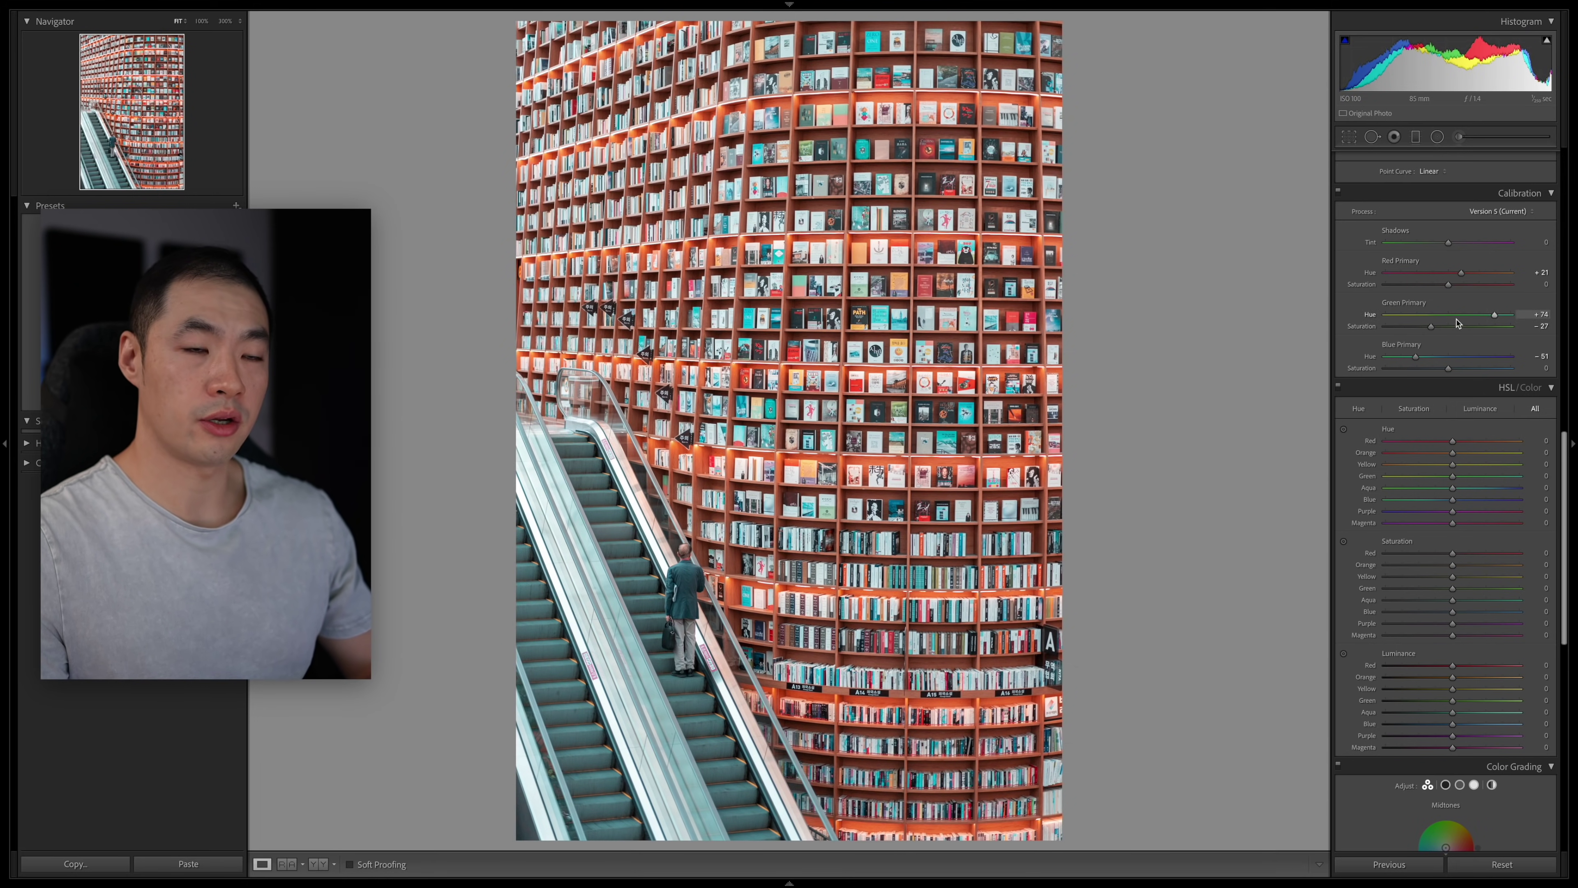
left_click_drag(1449, 369, 1458, 369)
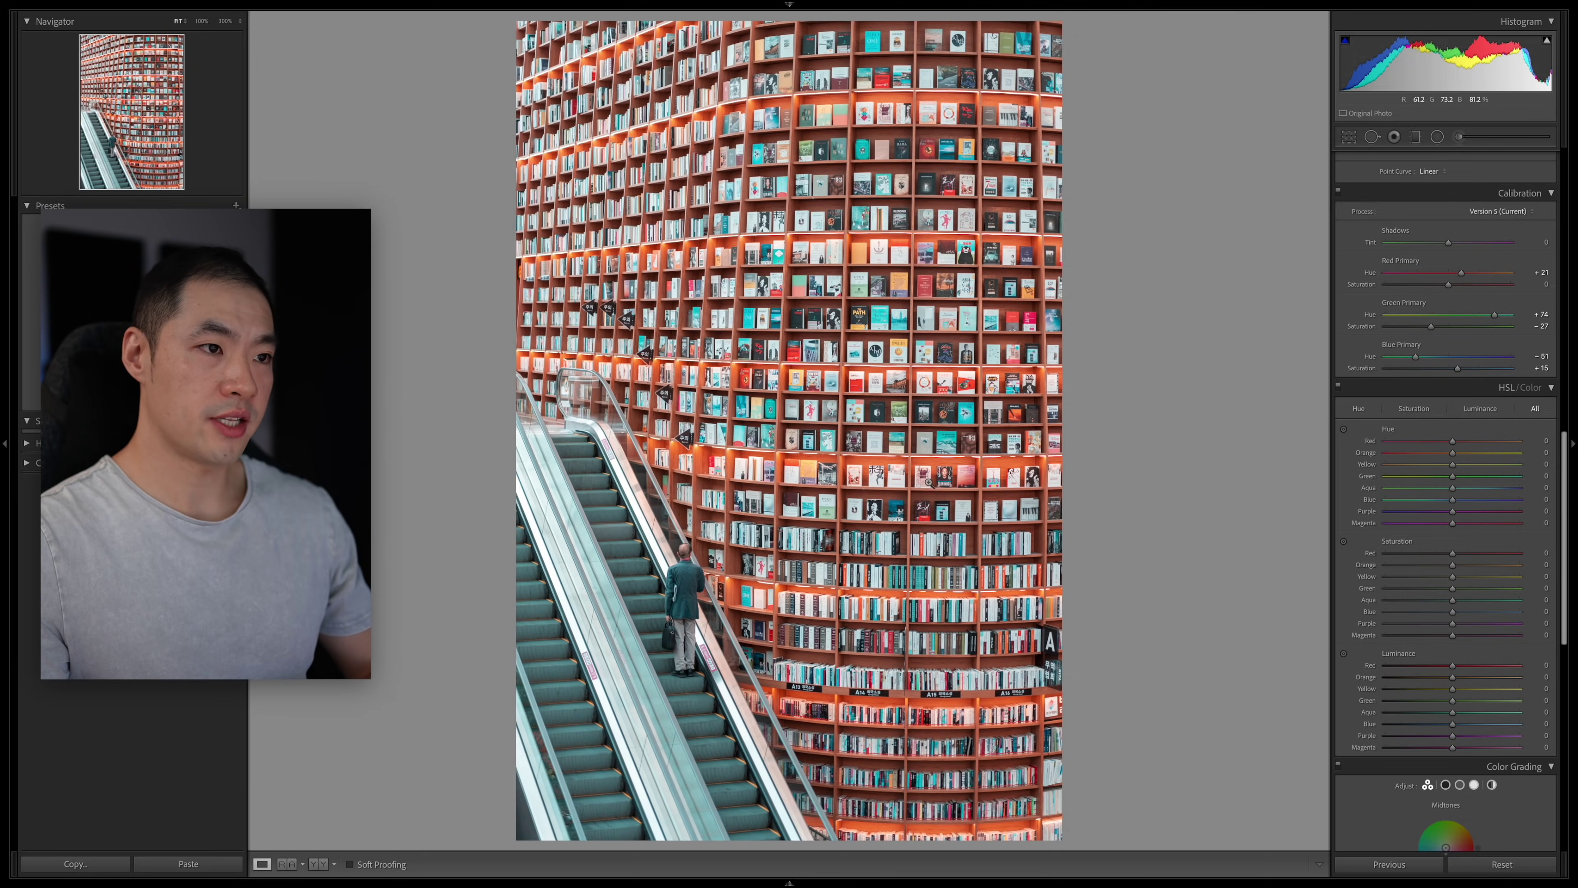
Step: Compare the bookshelves at 100% zoom with and without the Calibration adjustments, leaving them enabled and the whole photo in view
left_click(868, 413)
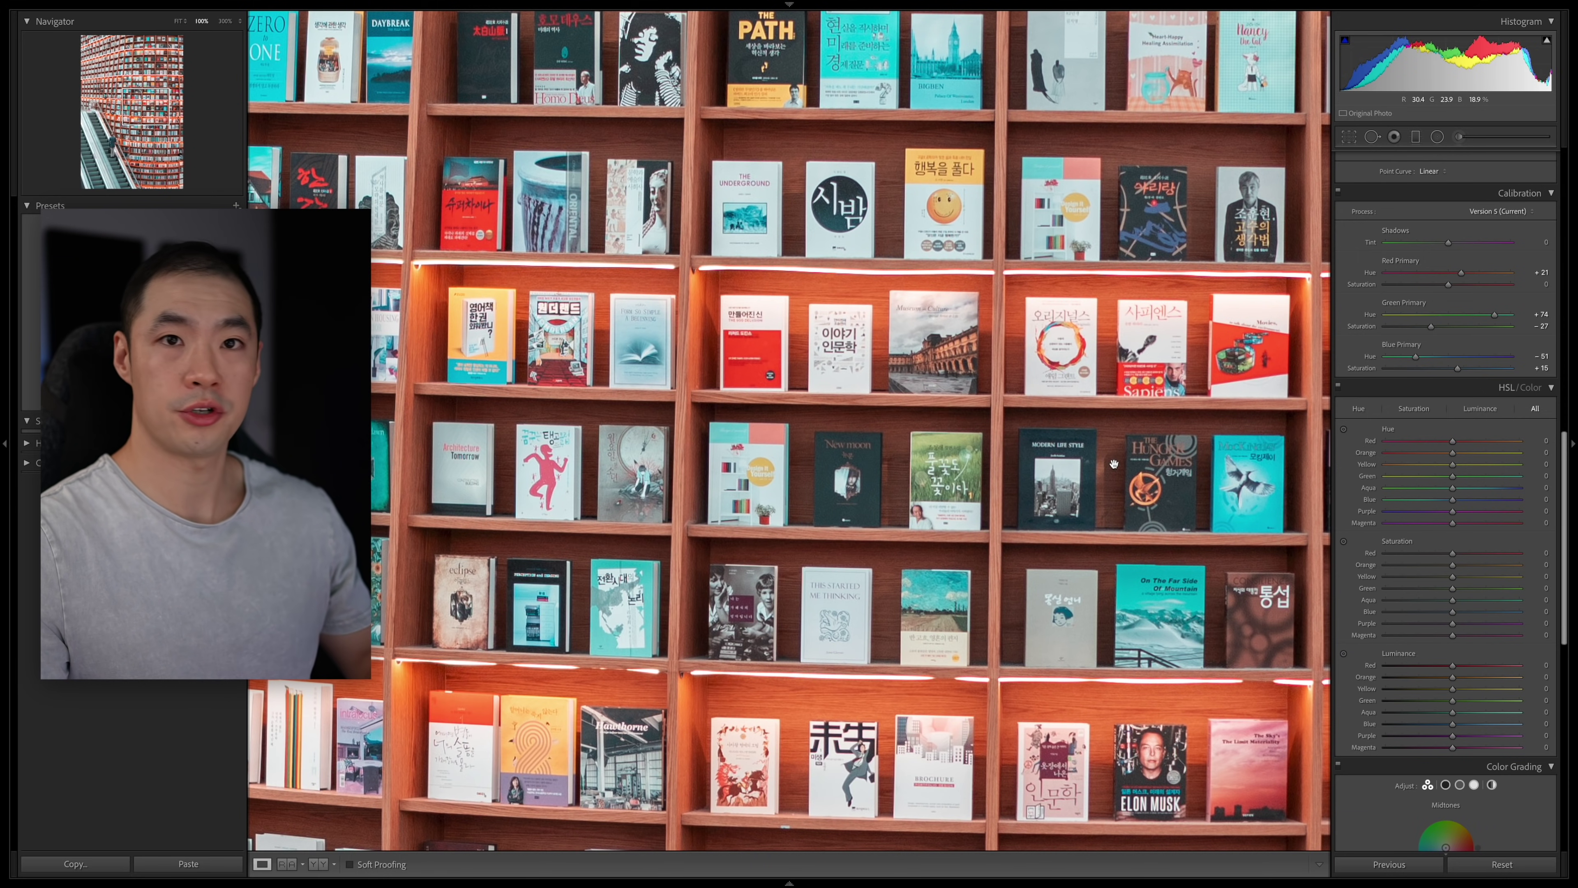
left_click(1338, 193)
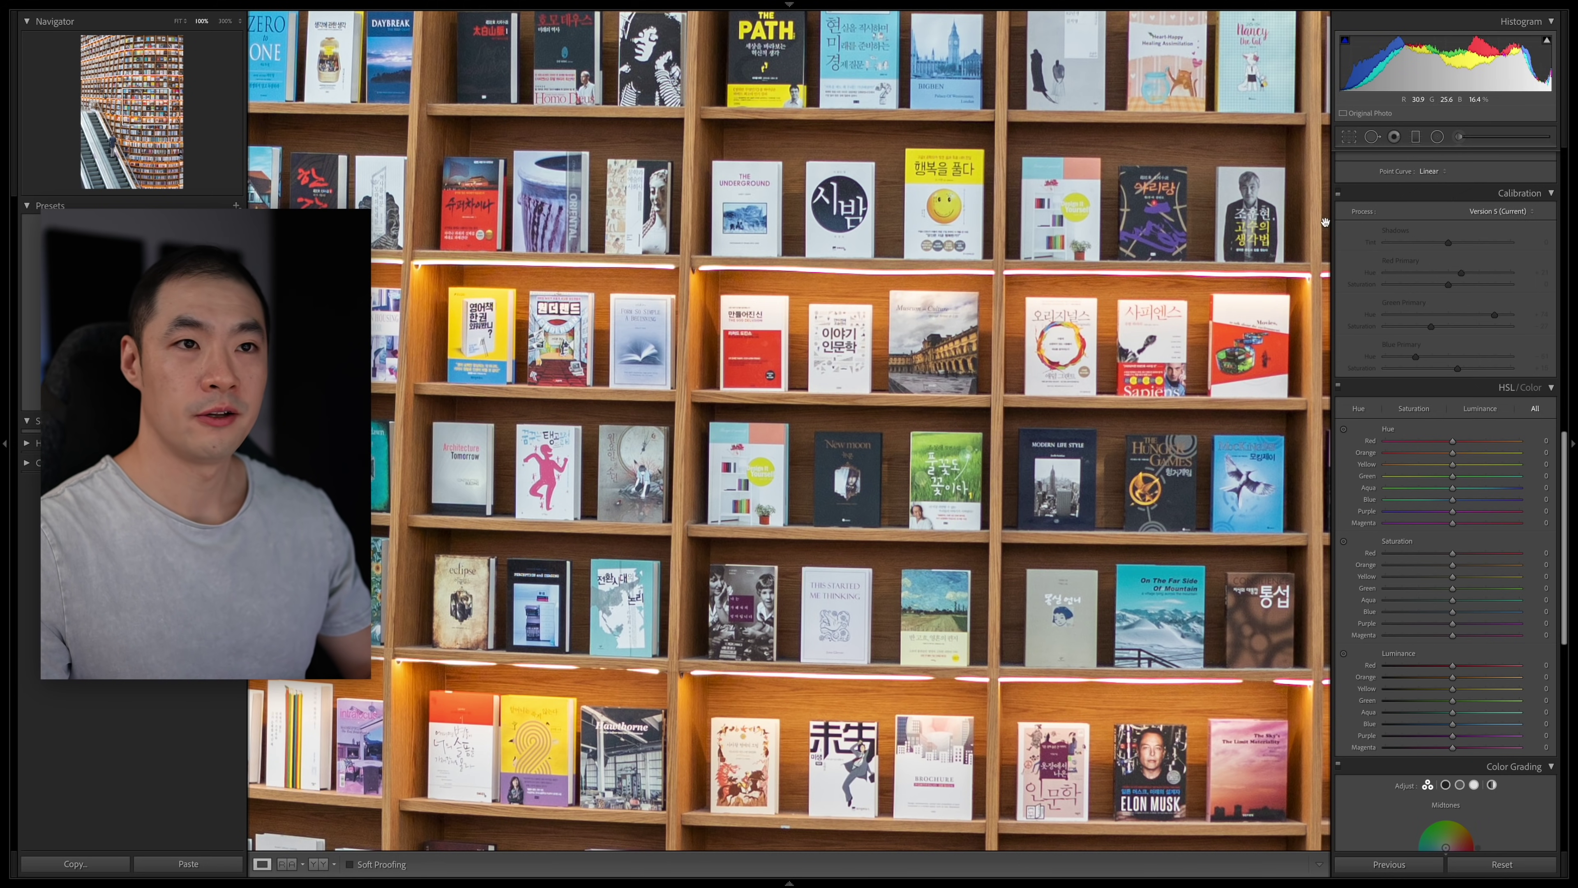
left_click(1339, 194)
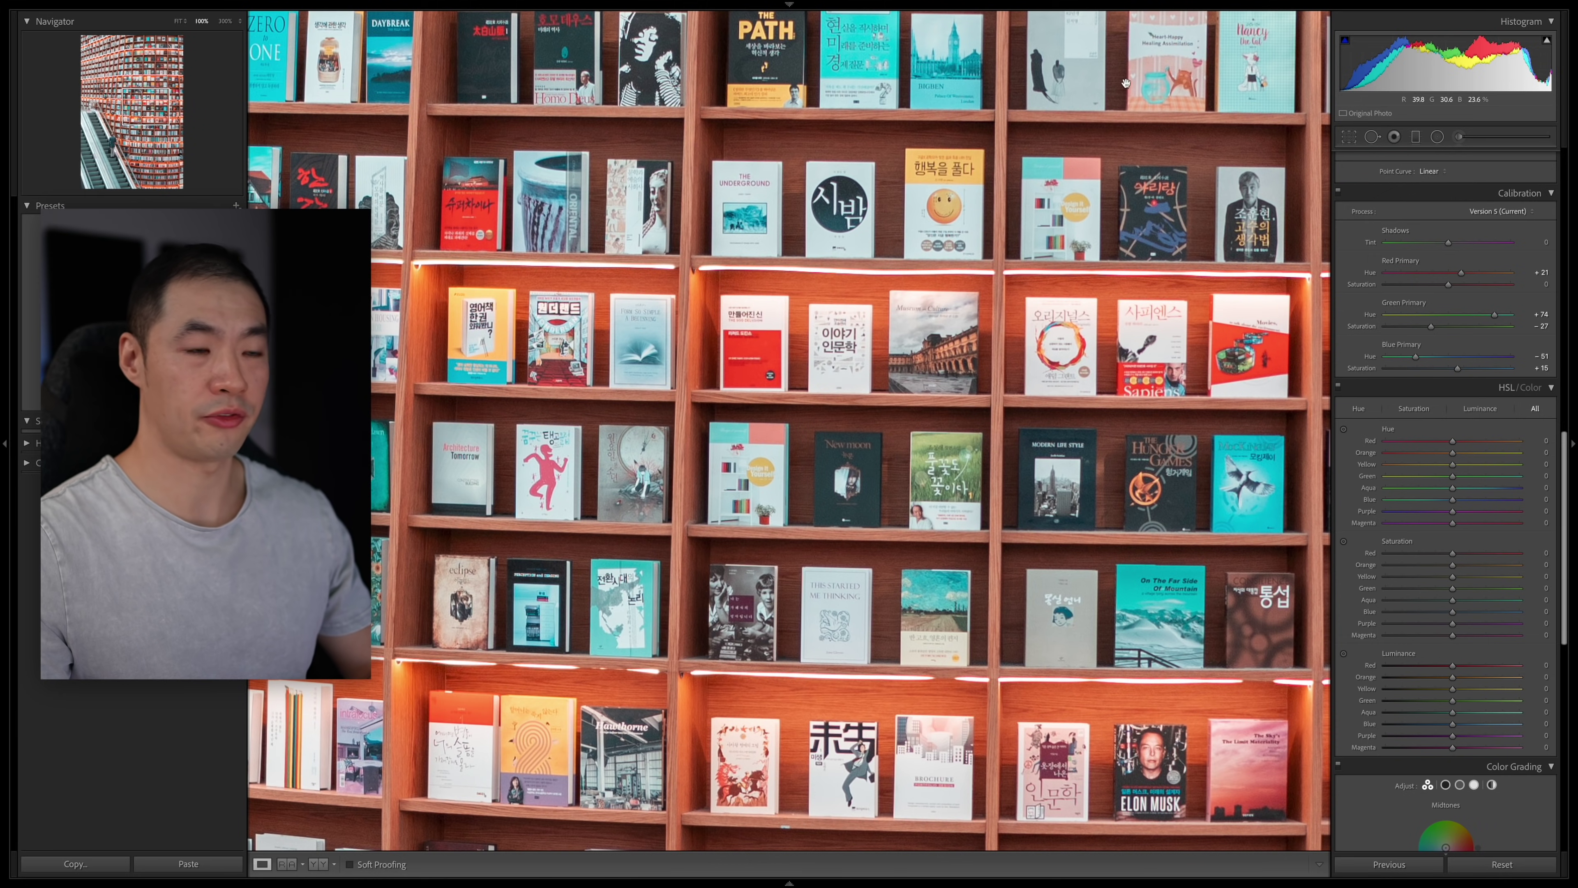
left_click(840, 783)
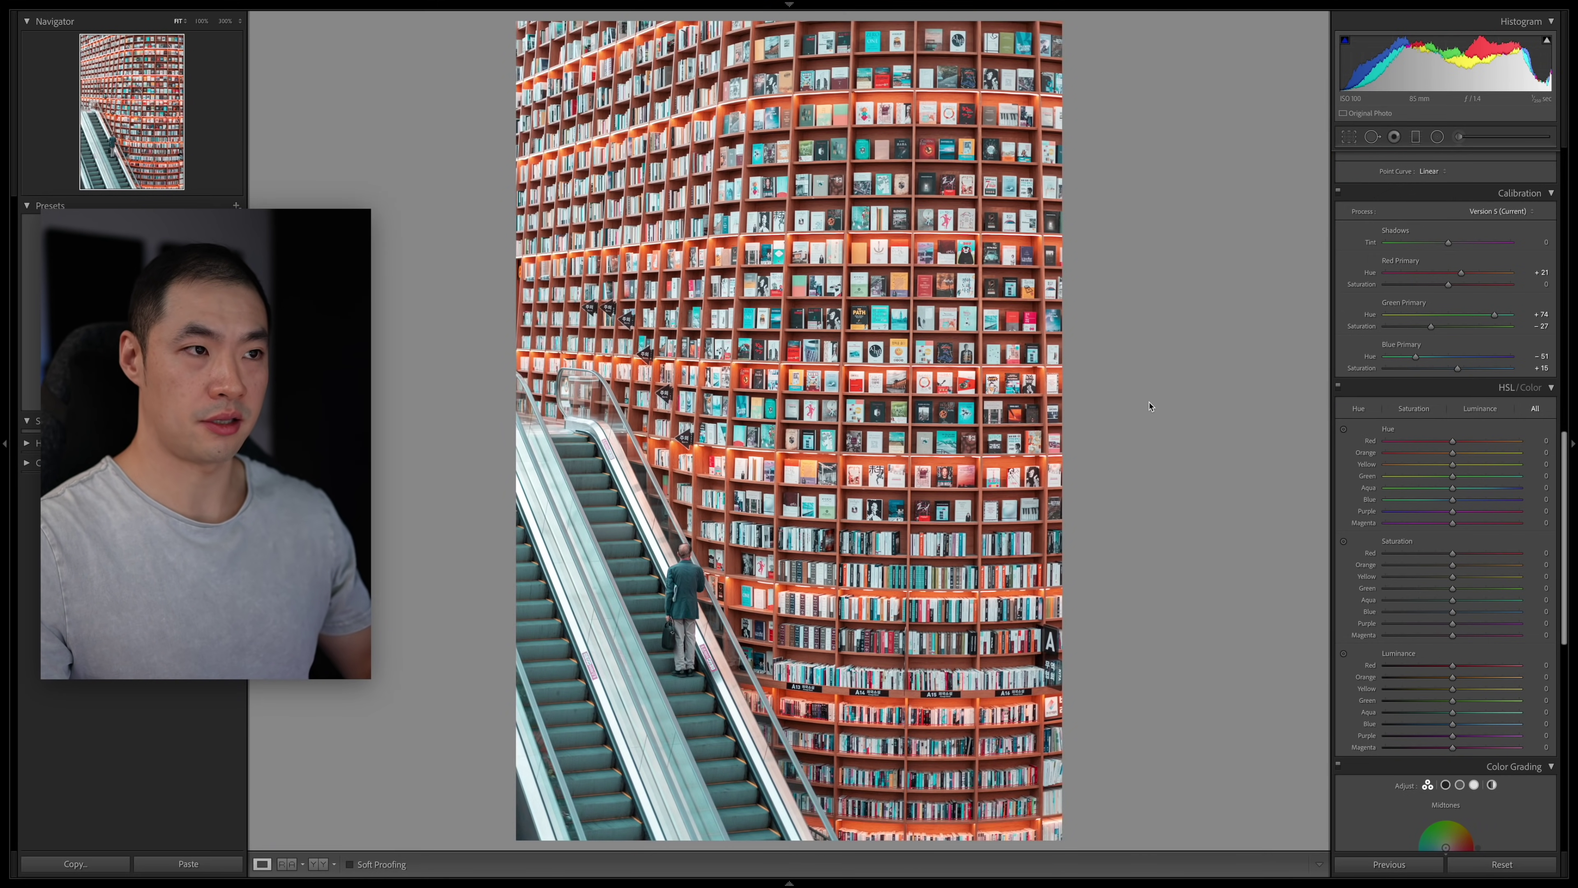